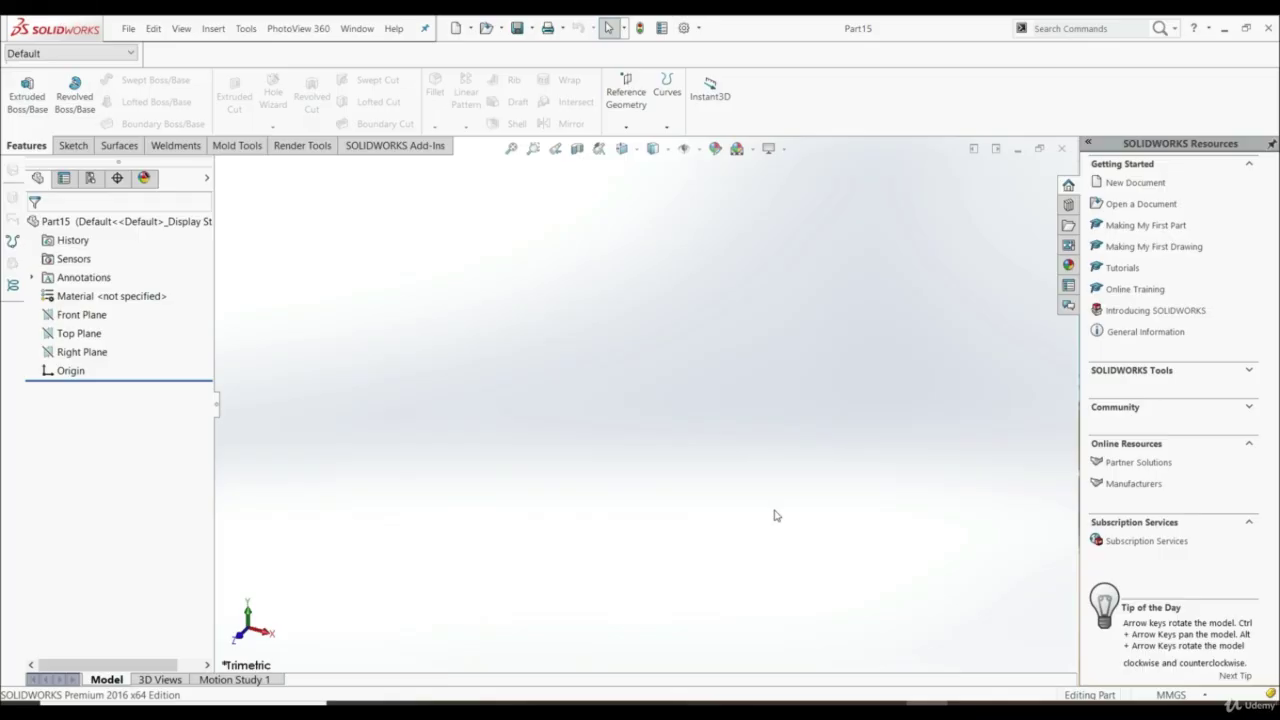
# - Sketch a corner rectangle about 47 mm wide on the Front Plane, starting at the origin and extending up to the right
pyautogui.click(75, 315)
pyautogui.click(70, 146)
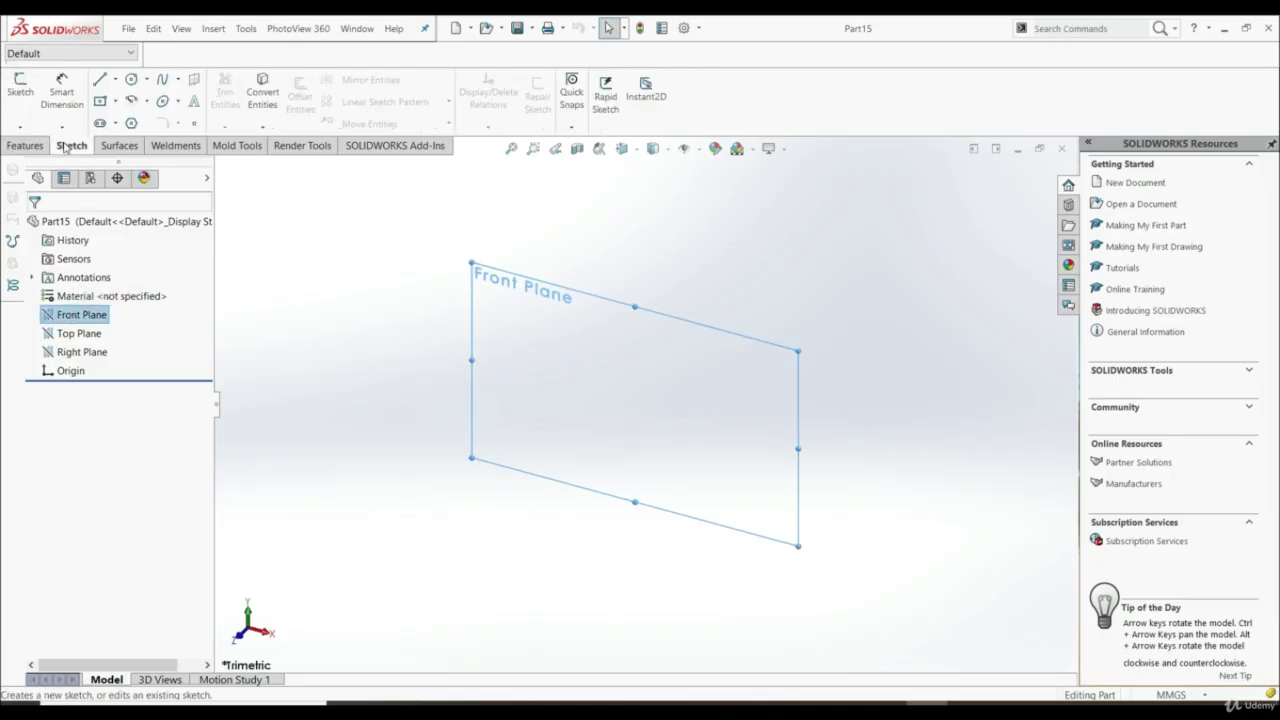
pyautogui.click(24, 88)
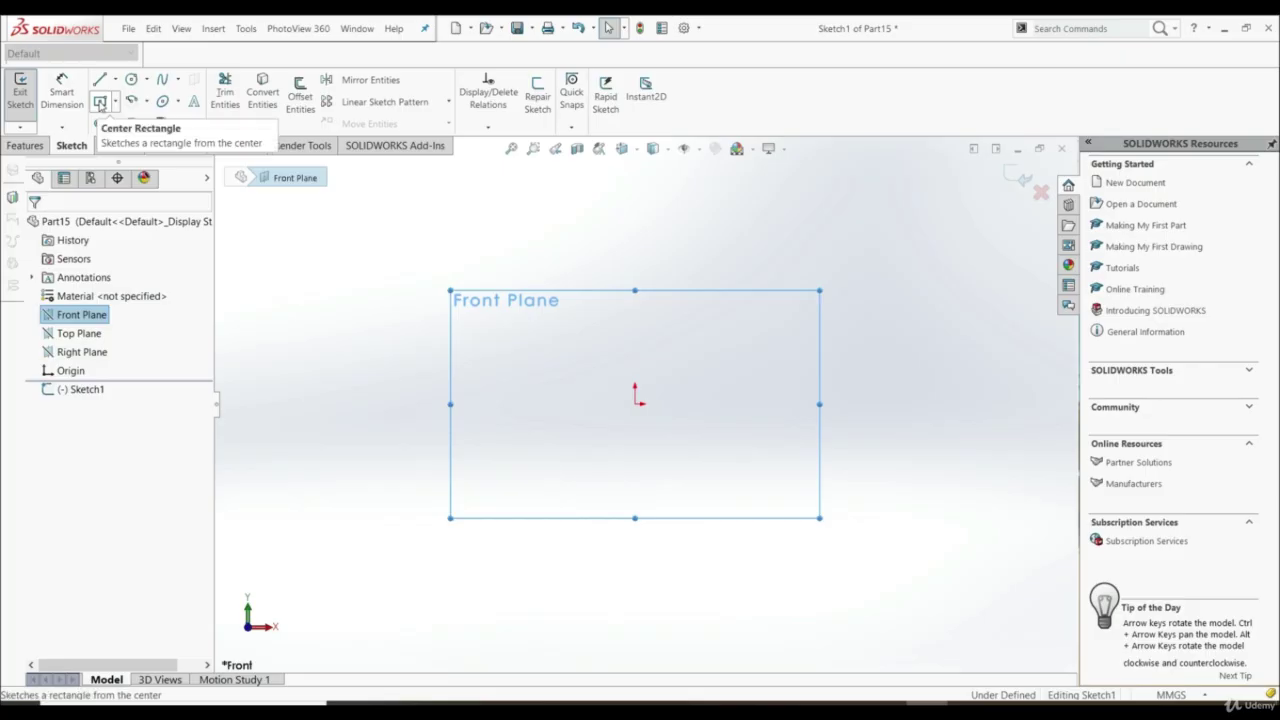
pyautogui.click(100, 102)
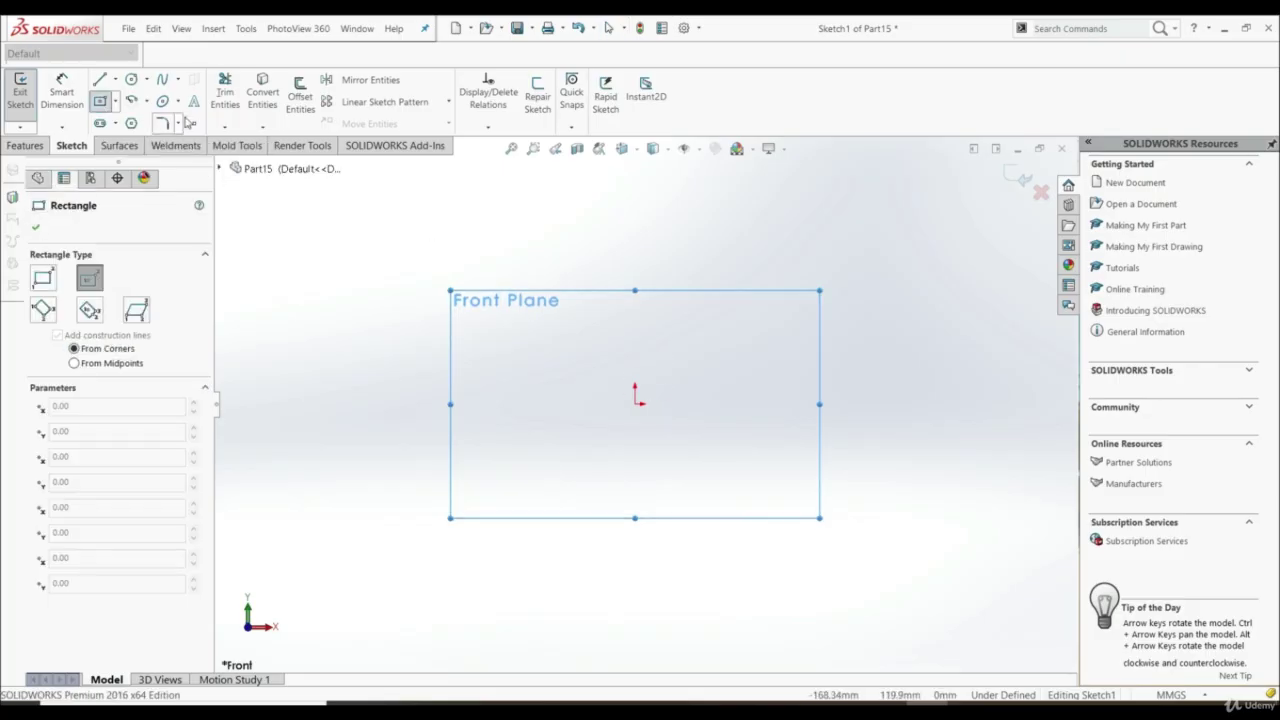
pyautogui.click(116, 103)
pyautogui.click(120, 125)
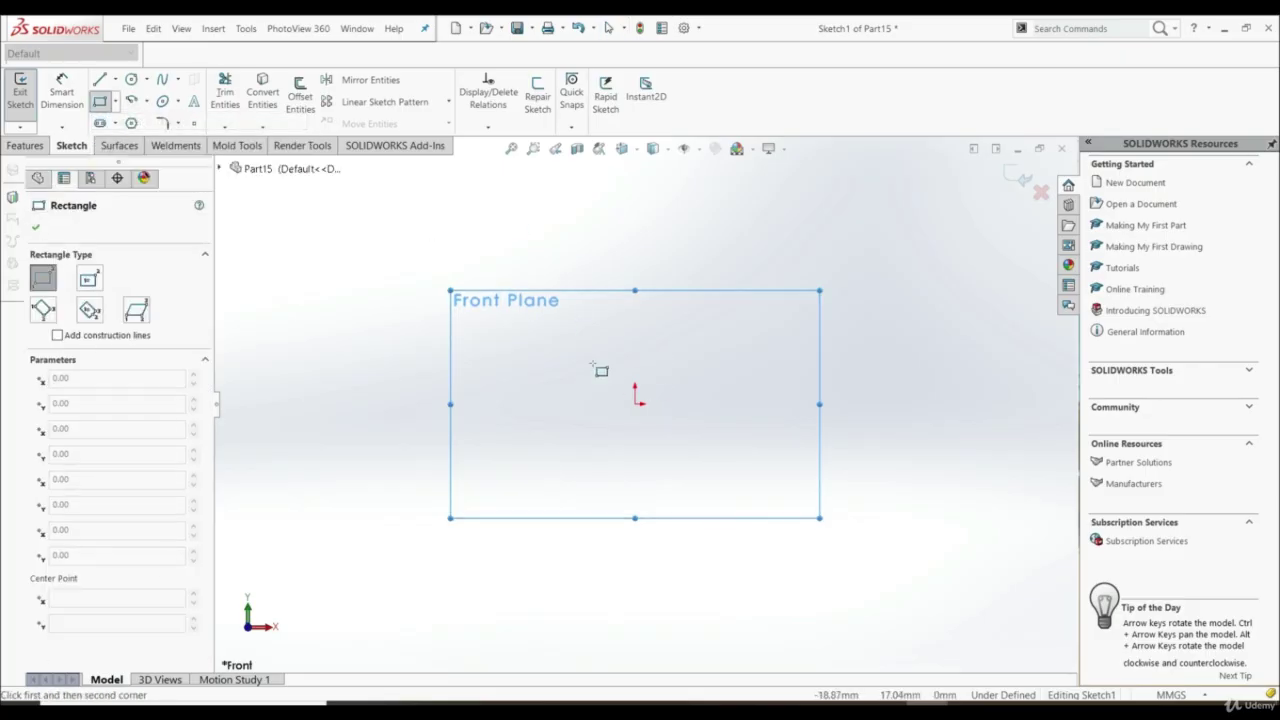
pyautogui.click(635, 404)
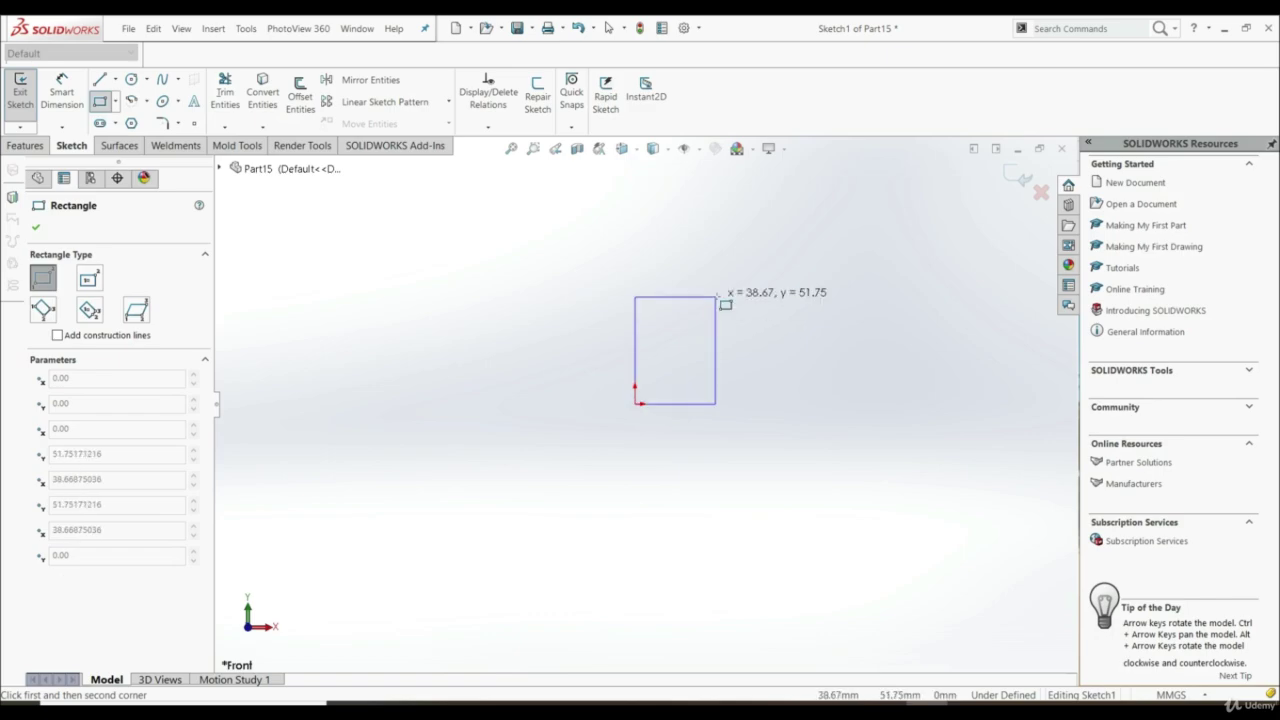
pyautogui.click(733, 285)
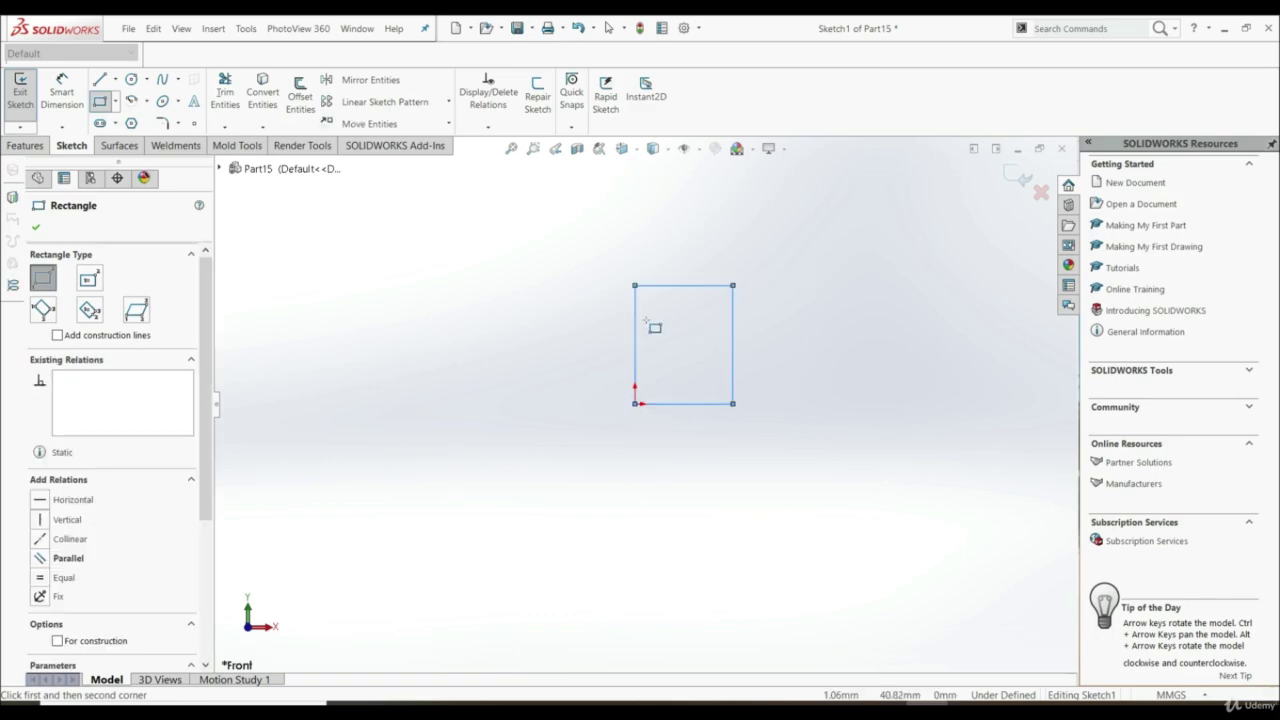
pyautogui.click(35, 231)
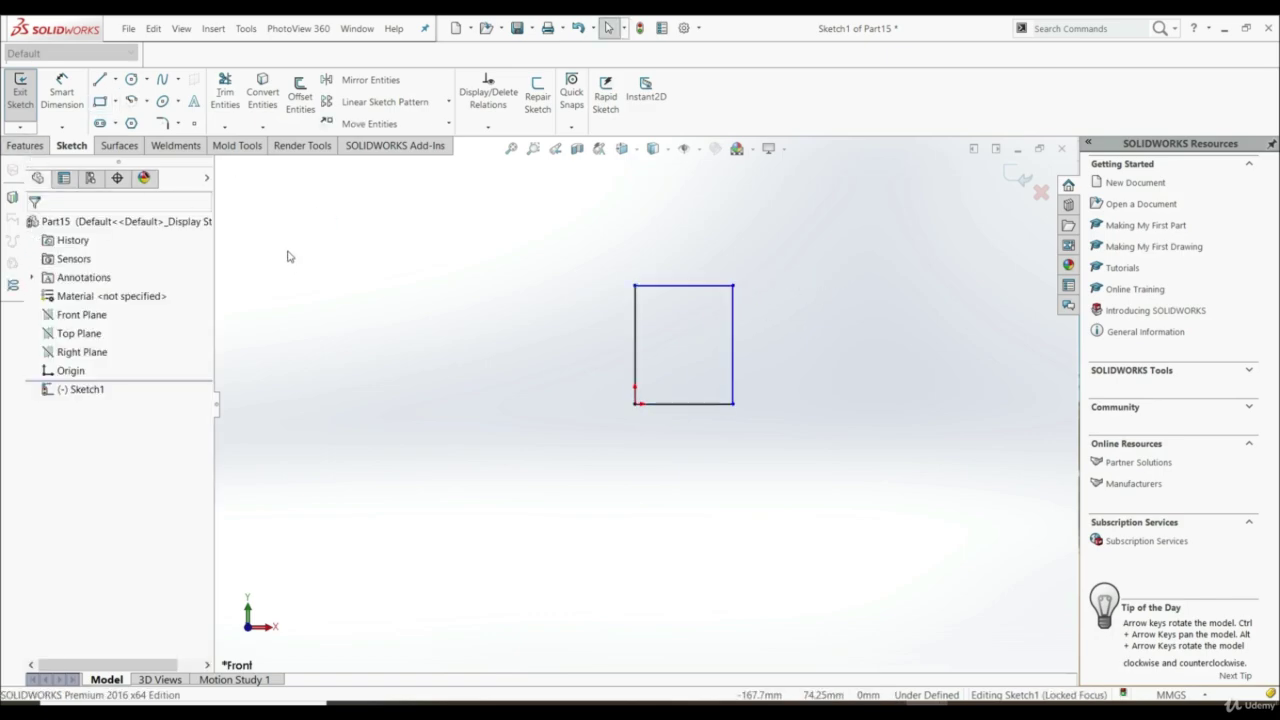
# - Revolve the rectangle 360° about its upper horizontal edge to form a solid disc
pyautogui.click(25, 145)
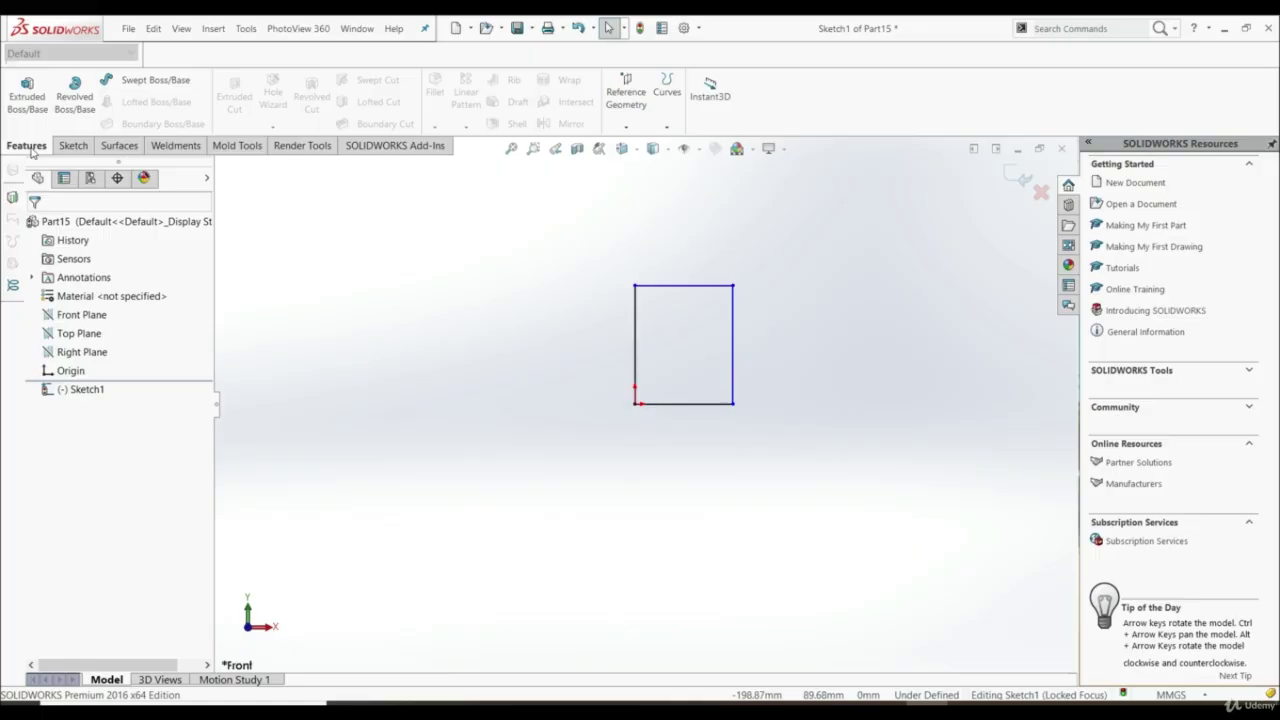
pyautogui.click(70, 115)
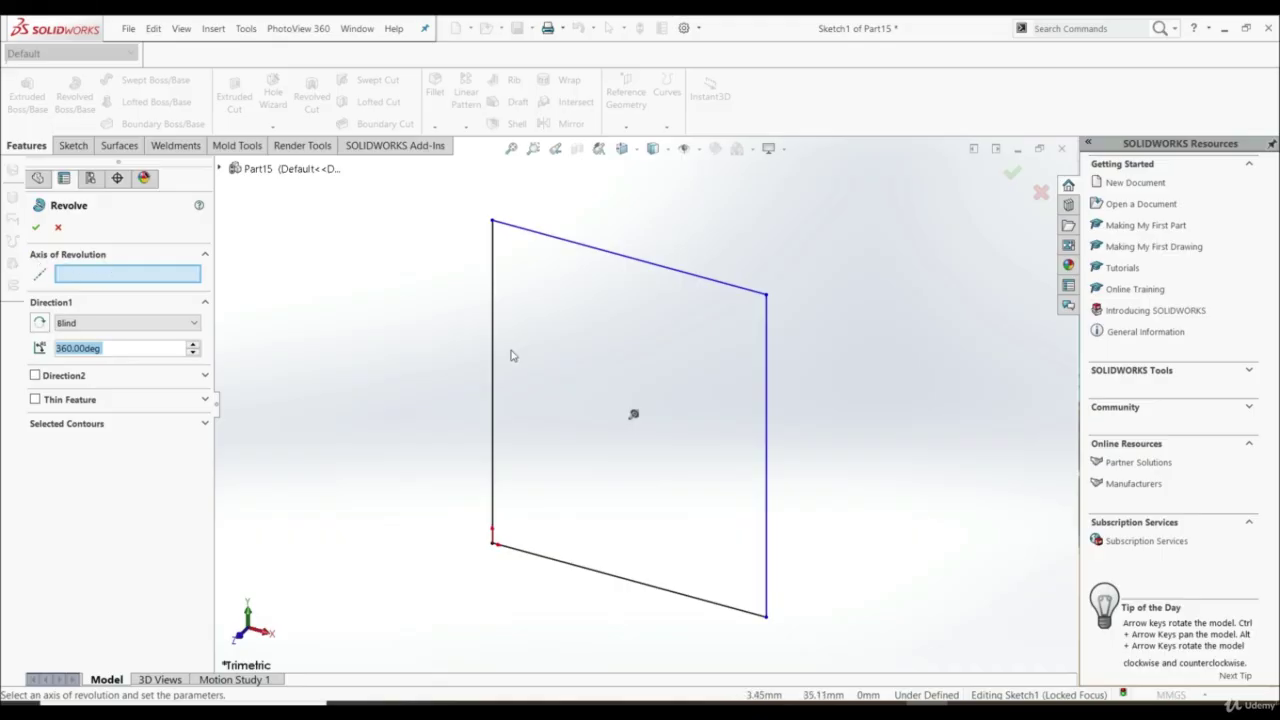
pyautogui.scroll(4, 637, 406)
pyautogui.scroll(-3, 632, 406)
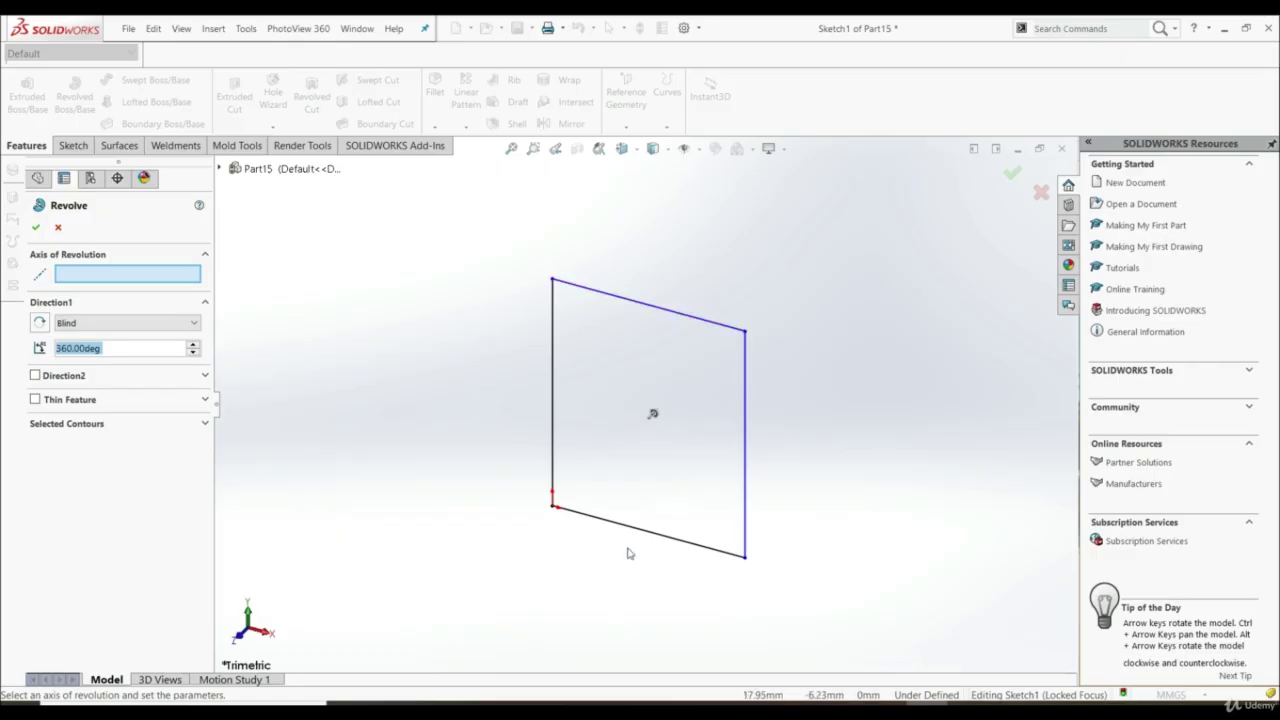
pyautogui.click(680, 320)
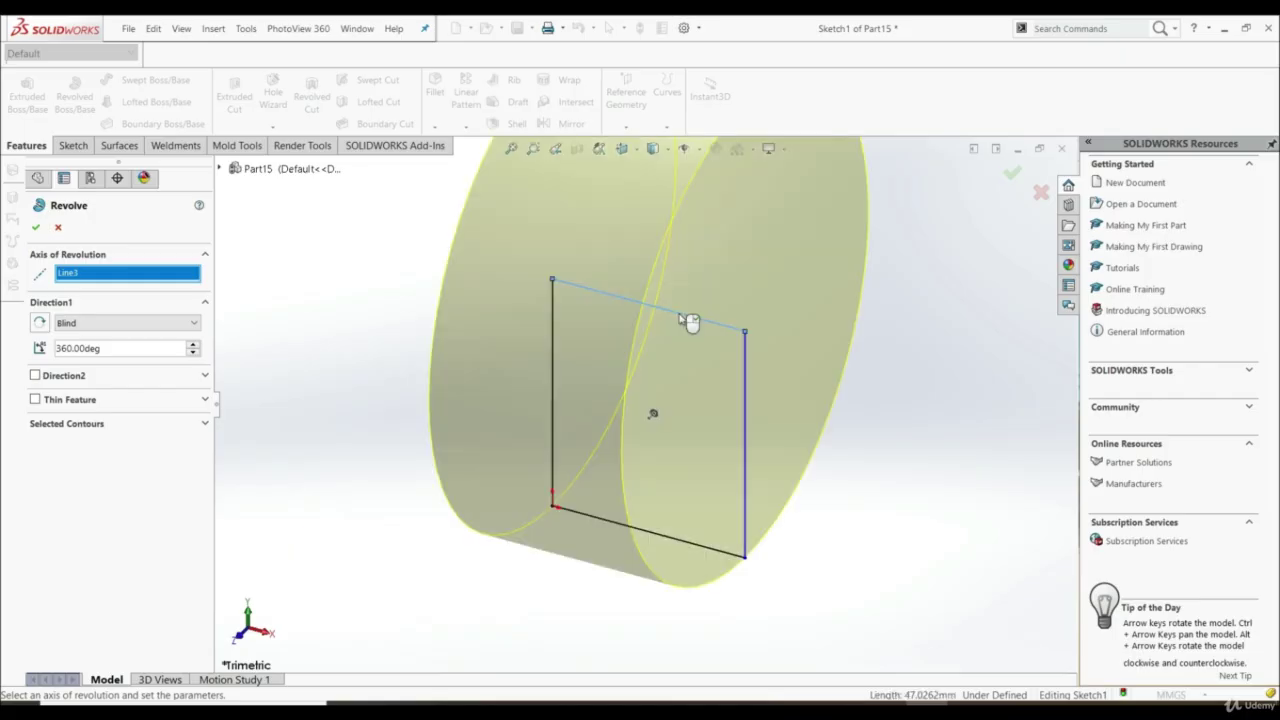
pyautogui.moveTo(723, 377); pyautogui.dragTo(643, 358, button='middle')
pyautogui.scroll(5, 655, 366)
pyautogui.scroll(-3, 565, 292)
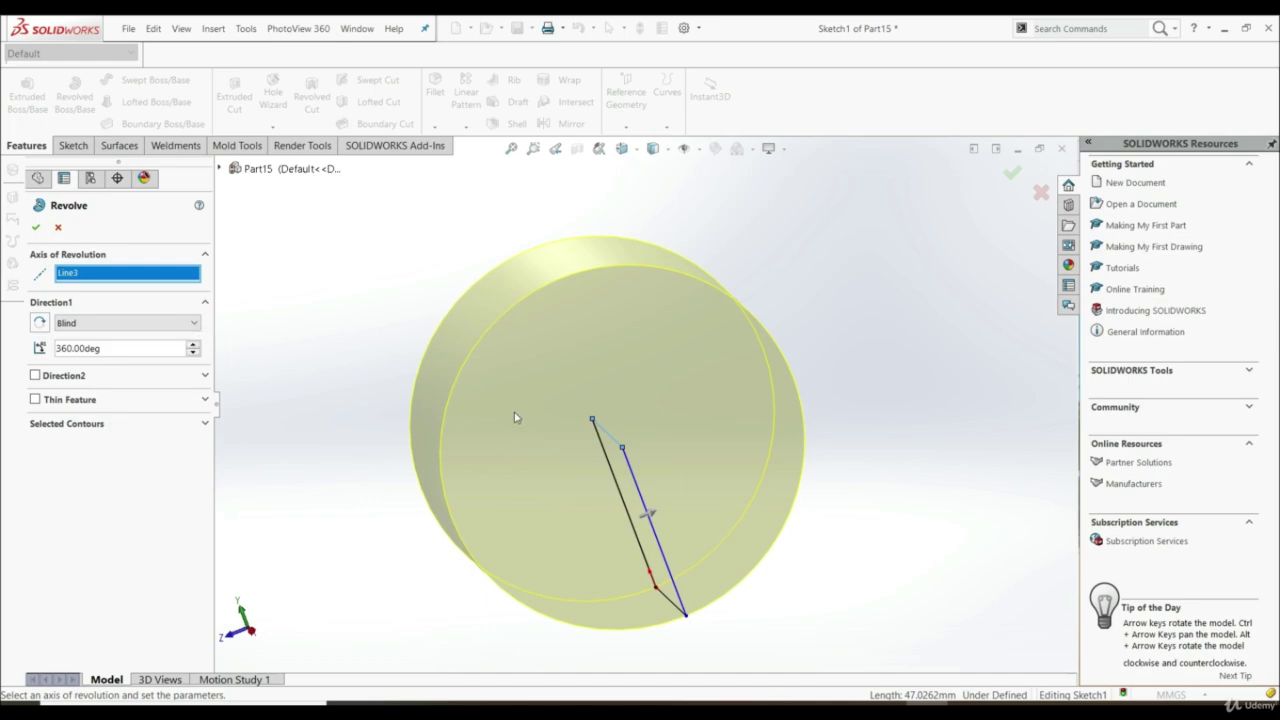
pyautogui.click(41, 232)
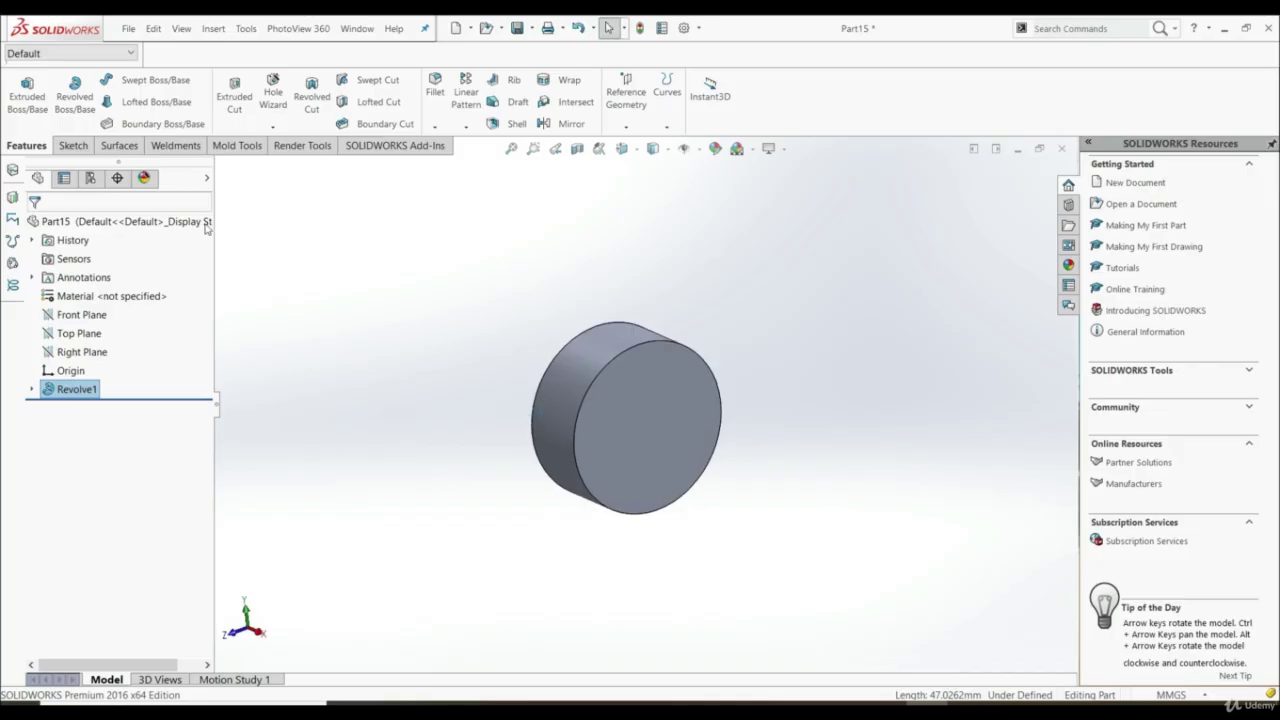
# - Edit the revolved disc and set its Direction 1 angle to 200°
pyautogui.click(57, 390)
pyautogui.click(60, 357)
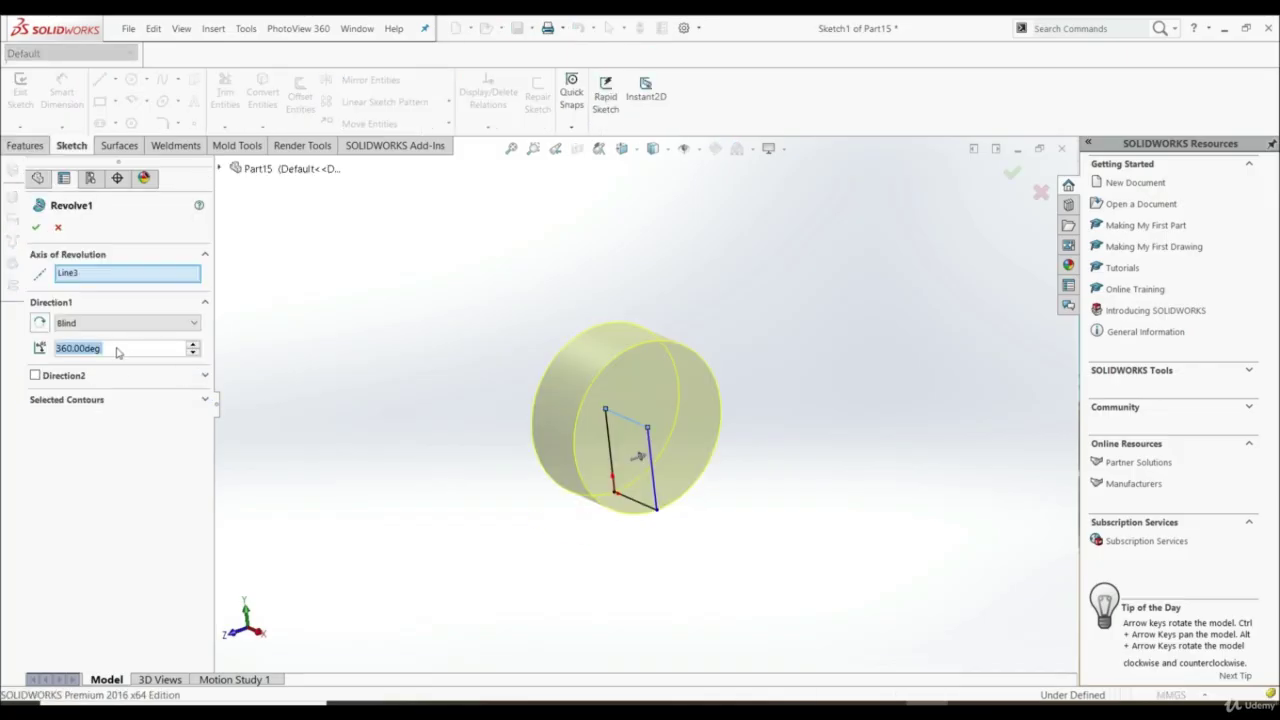
pyautogui.write('200')
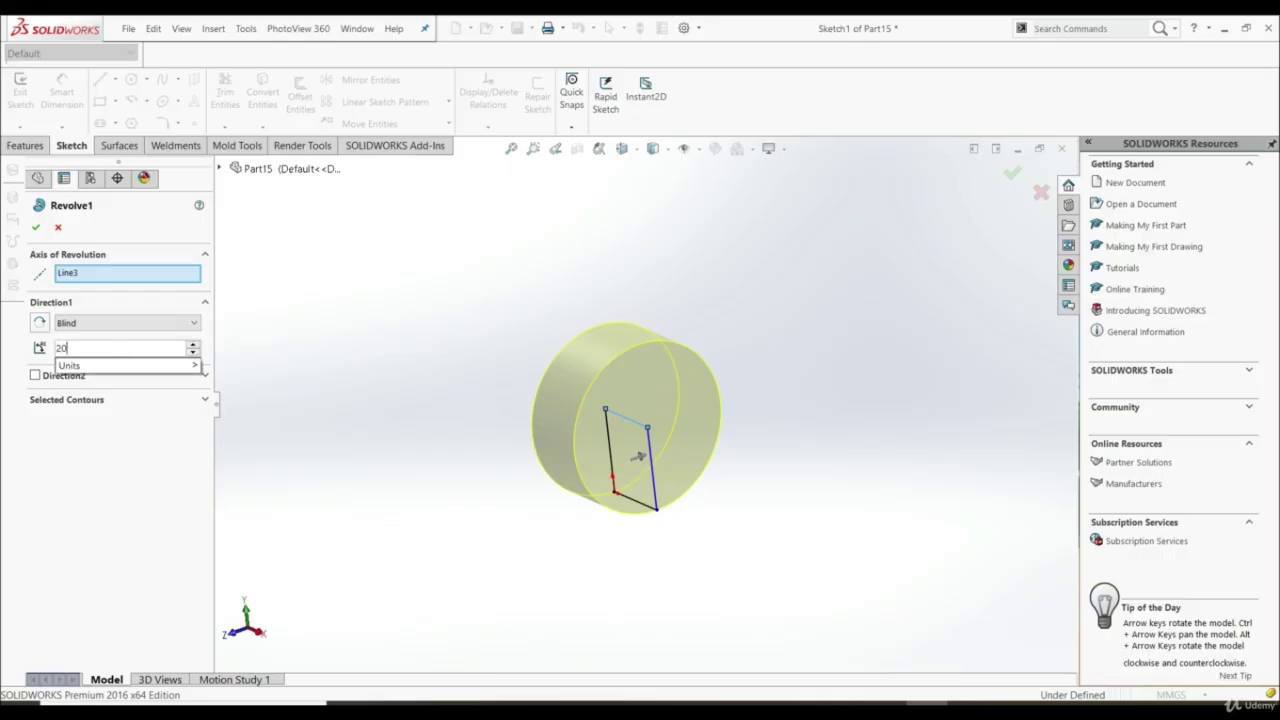
pyautogui.press('Return')
pyautogui.moveTo(457, 400)
pyautogui.mouseDown(button='middle')
pyautogui.moveTo(440, 297)
pyautogui.moveTo(445, 385)
pyautogui.mouseUp(button='middle')
pyautogui.scroll(-3, 656, 437)
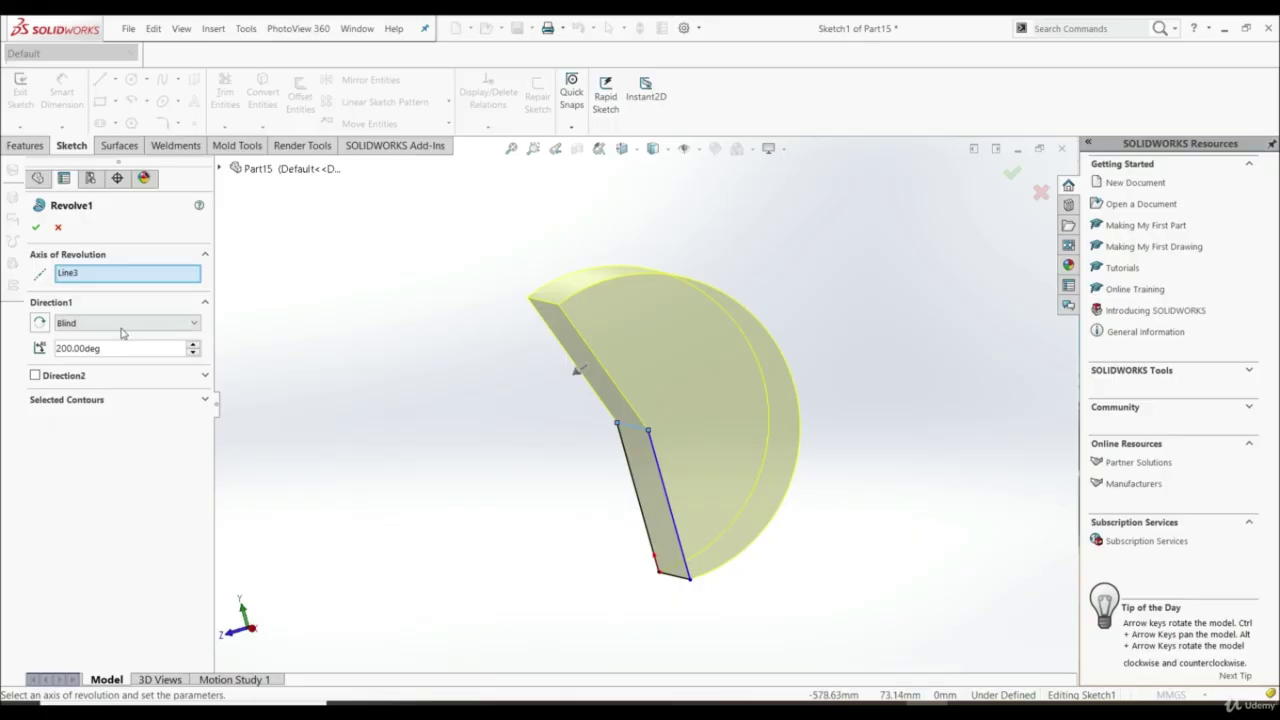
# - Enable a blind second direction for the revolve and set its angle to 45°
pyautogui.click(35, 376)
pyautogui.moveTo(469, 497); pyautogui.dragTo(671, 540, button='middle')
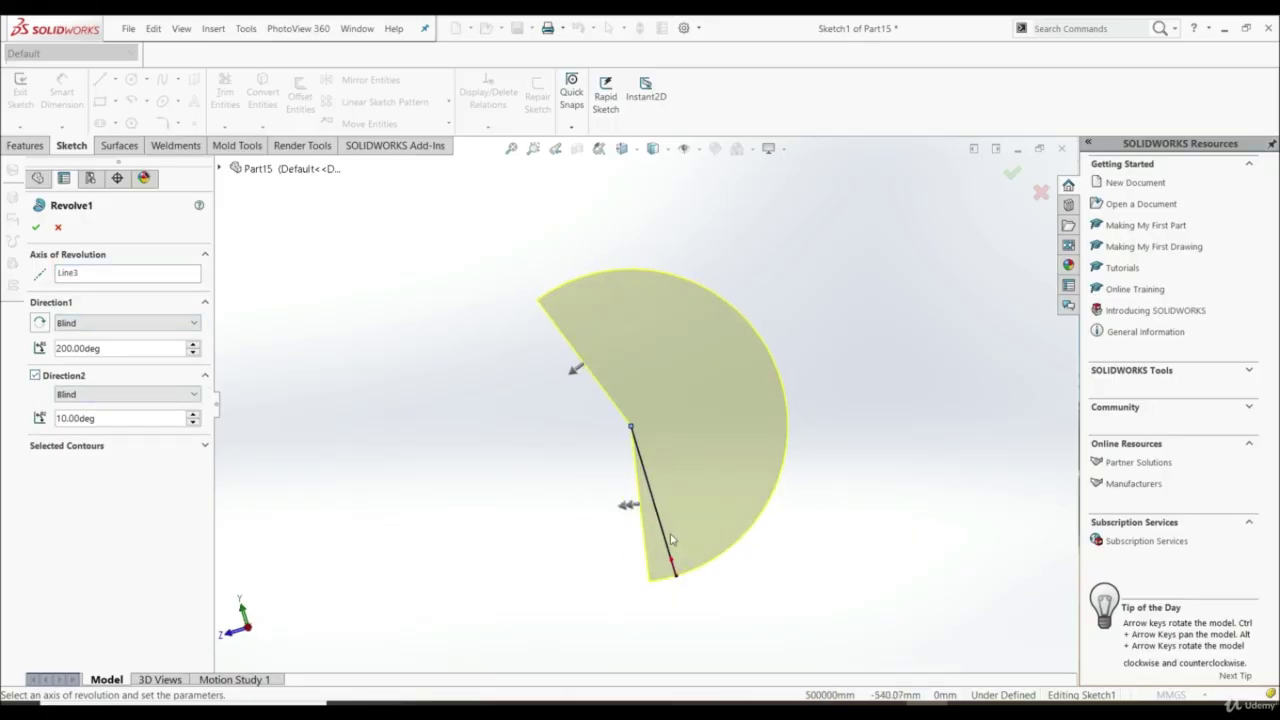
pyautogui.click(193, 415)
pyautogui.click(193, 415)
pyautogui.click(193, 415)
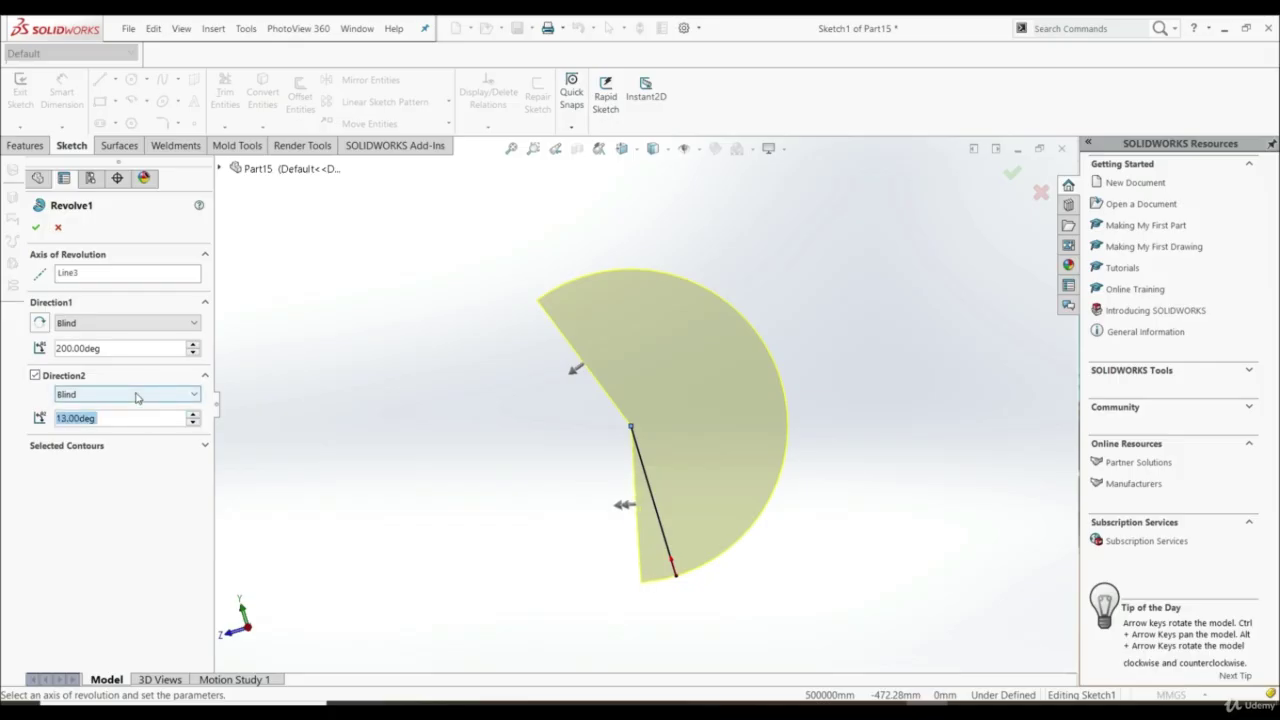
pyautogui.write('45')
pyautogui.press('Return')
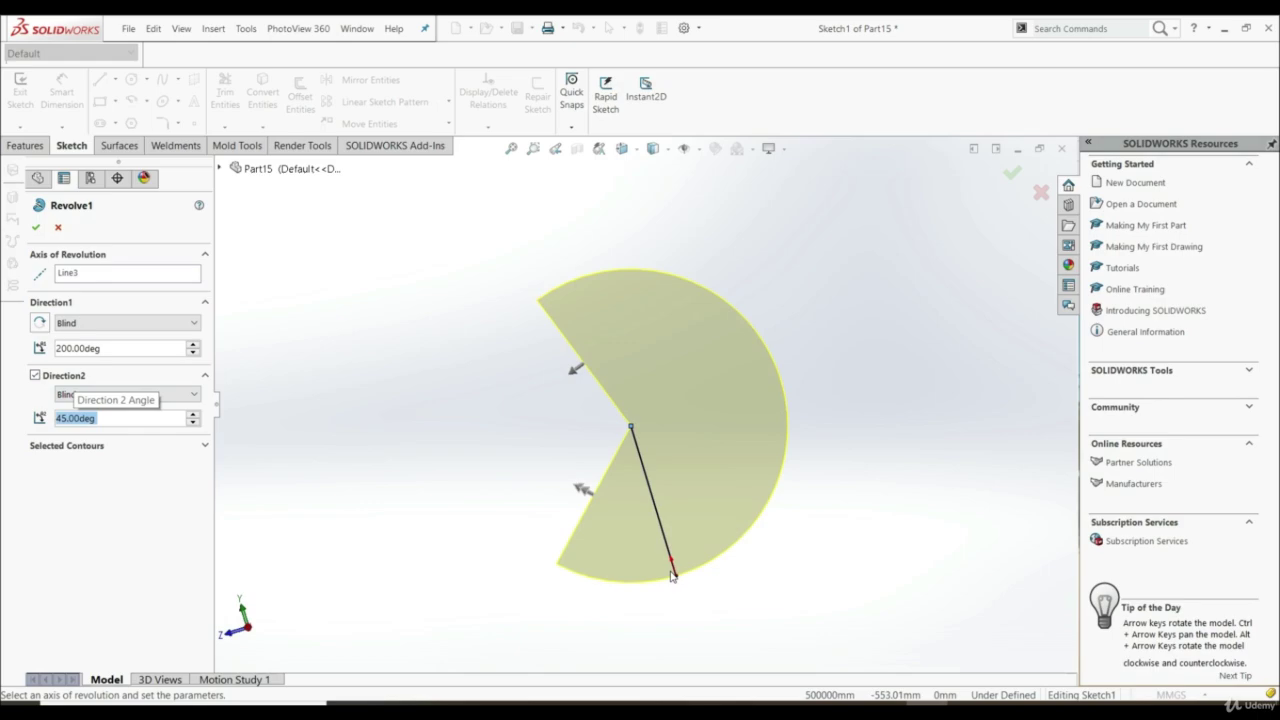
# - Switch the second revolve direction off and back on, and accept the edited revolve
pyautogui.click(35, 376)
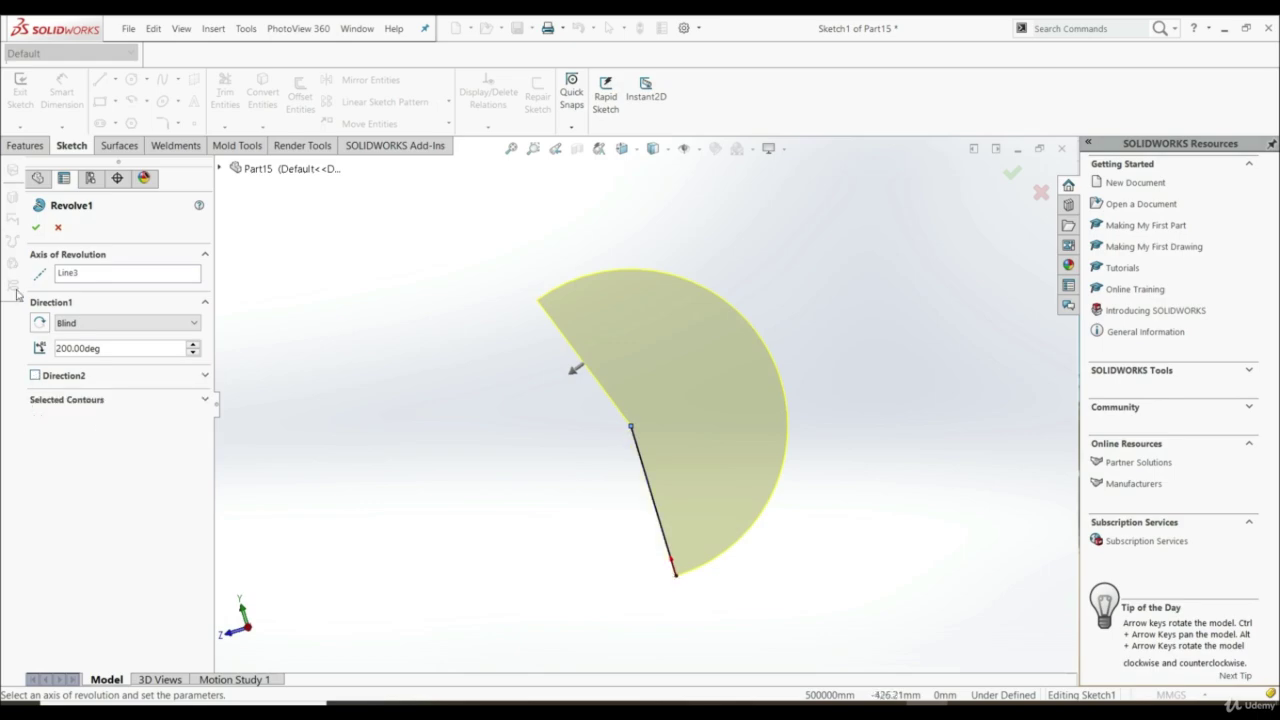
pyautogui.click(111, 324)
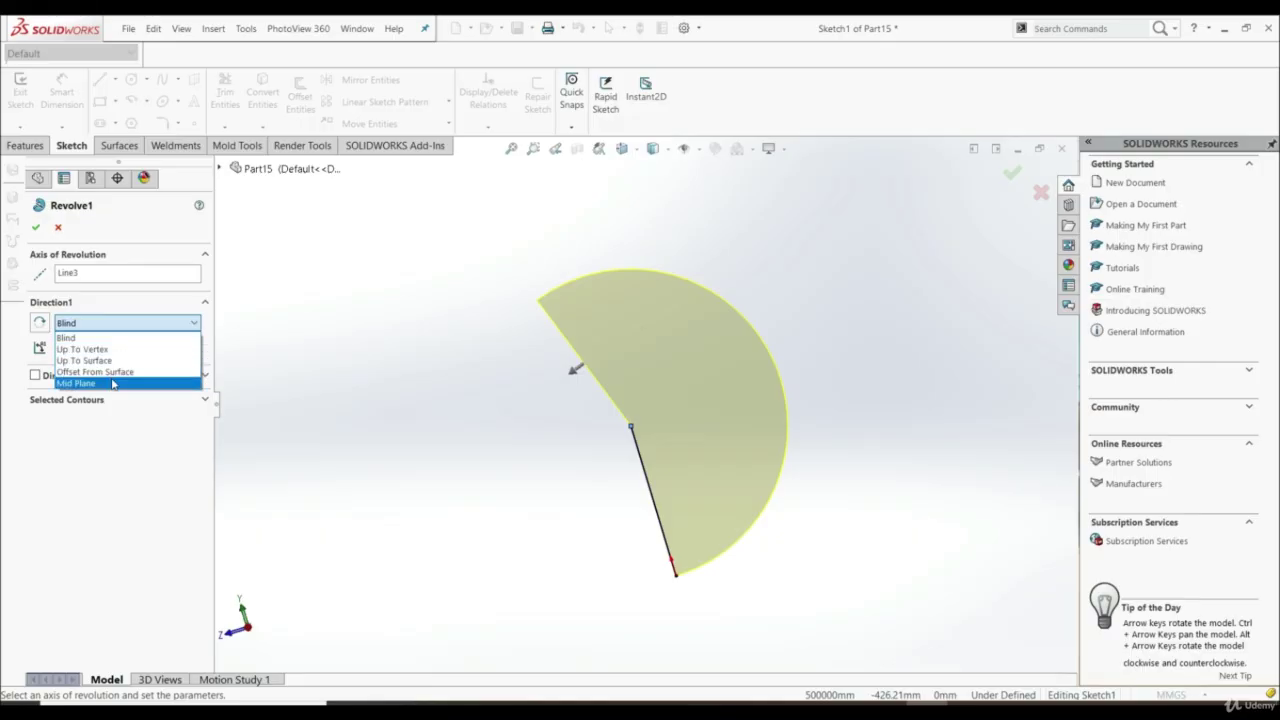
pyautogui.click(35, 375)
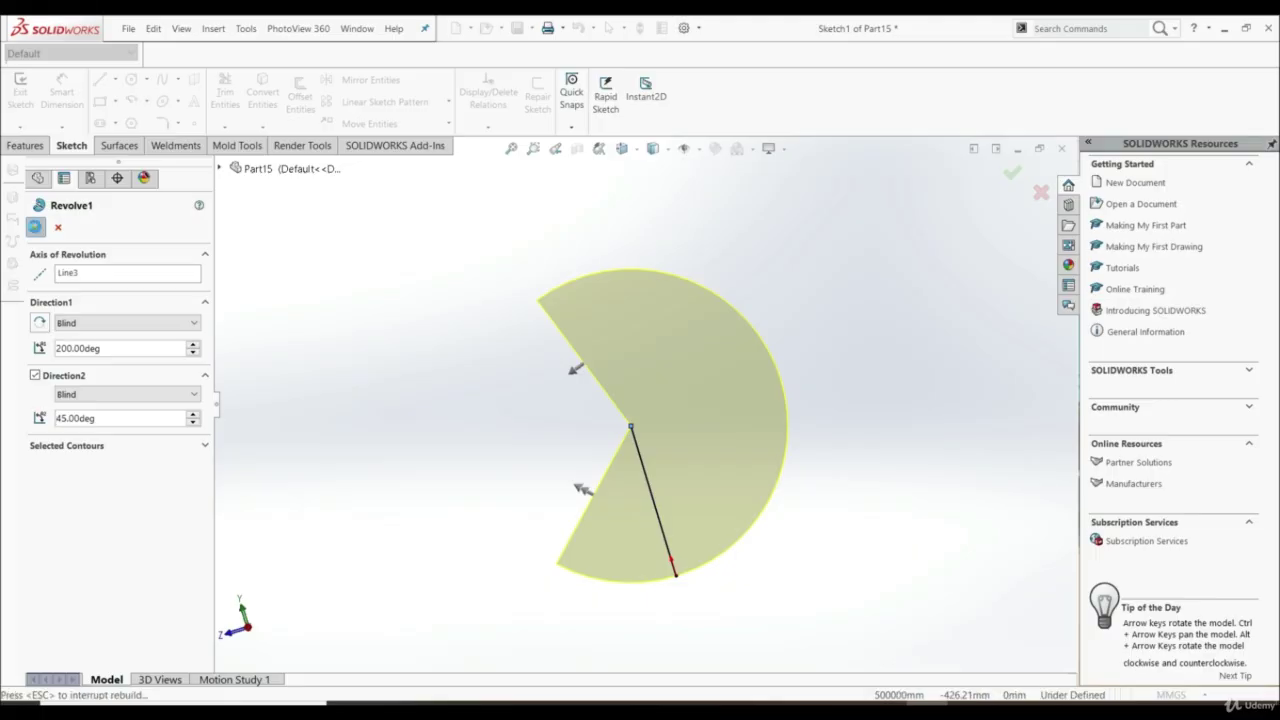
pyautogui.click(36, 227)
pyautogui.moveTo(427, 541); pyautogui.dragTo(560, 356, button='middle')
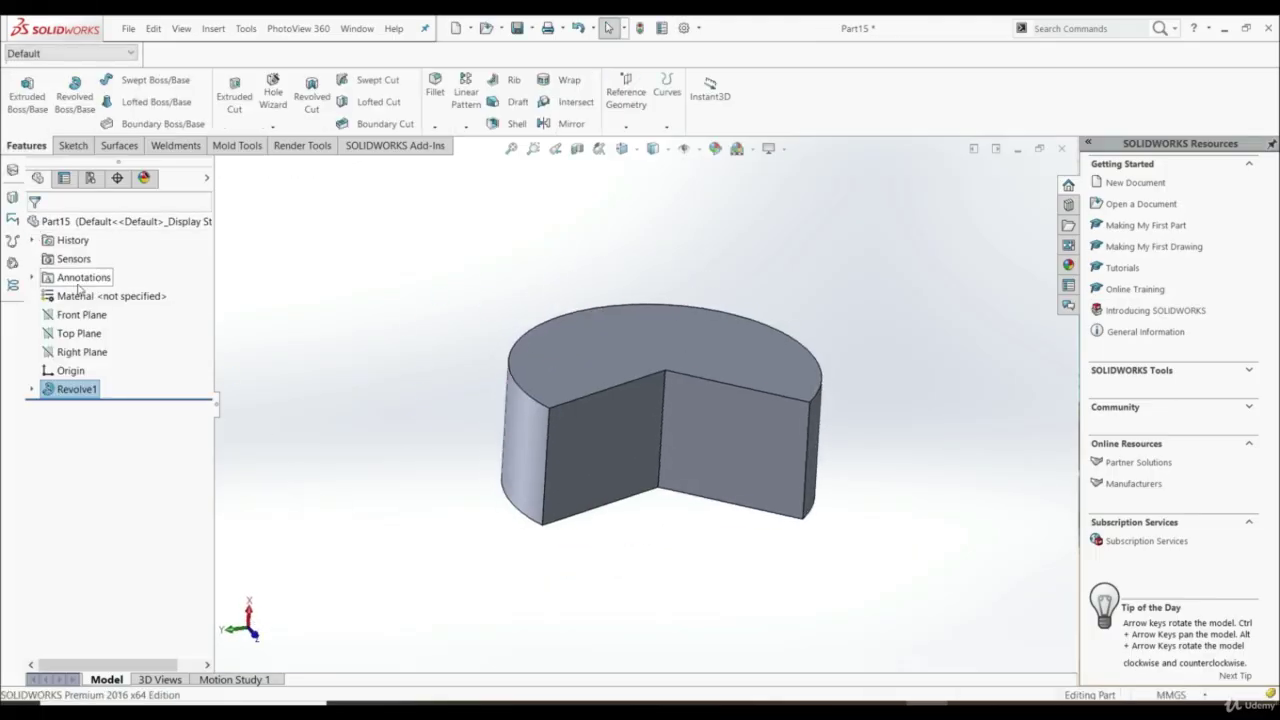
# - Start a new sketch on the Front Plane and draw a circle of about 24 mm radius well to the right of the revolved body
pyautogui.click(81, 314)
pyautogui.click(70, 146)
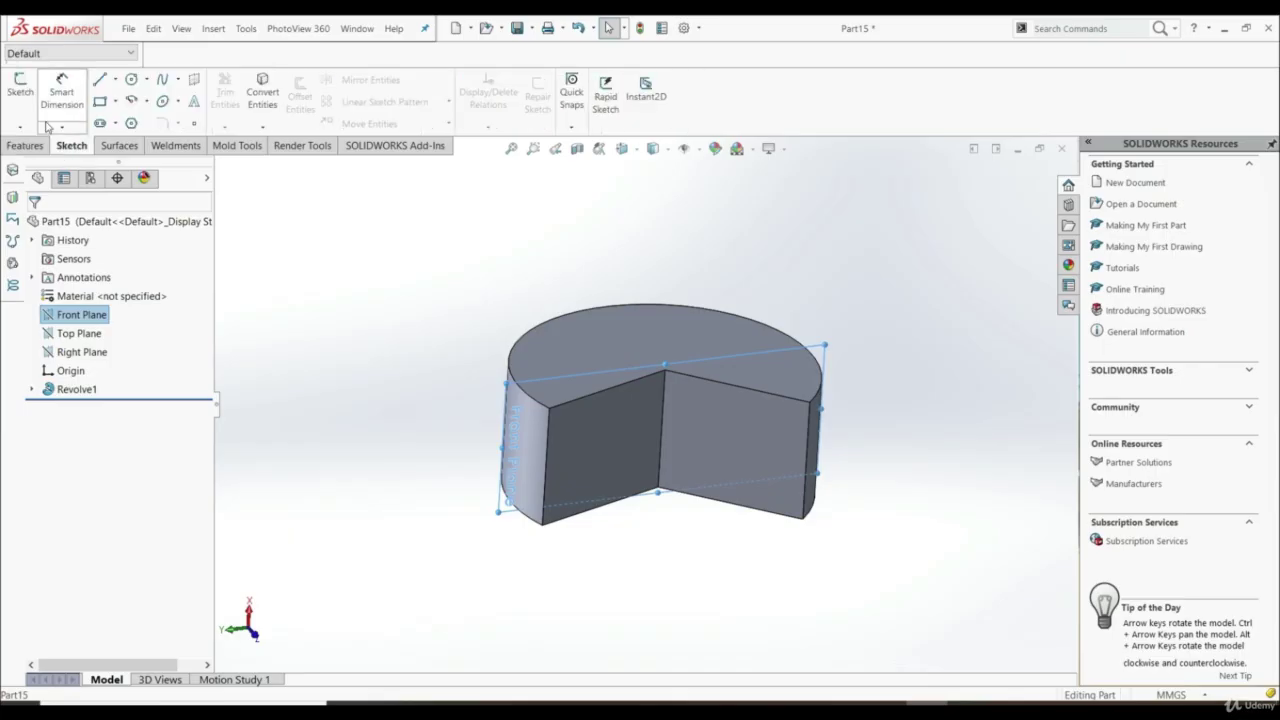
pyautogui.click(20, 90)
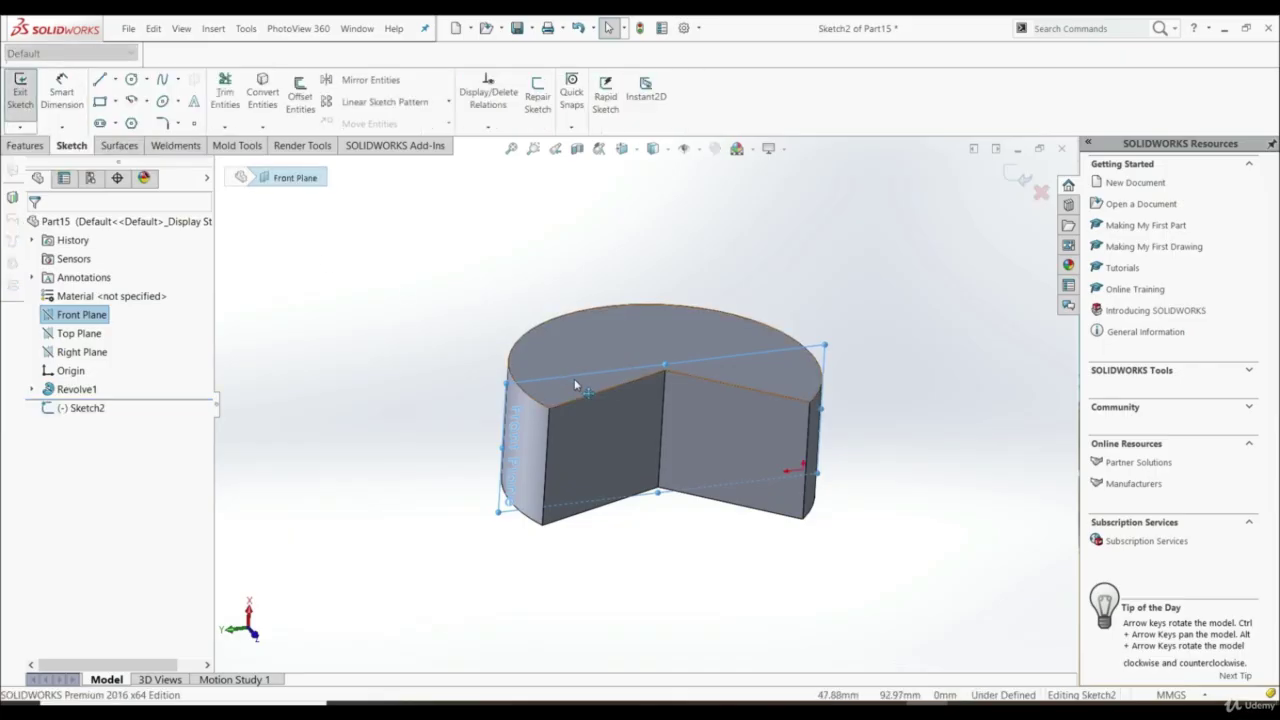
pyautogui.scroll(3, 583, 391)
pyautogui.click(637, 151)
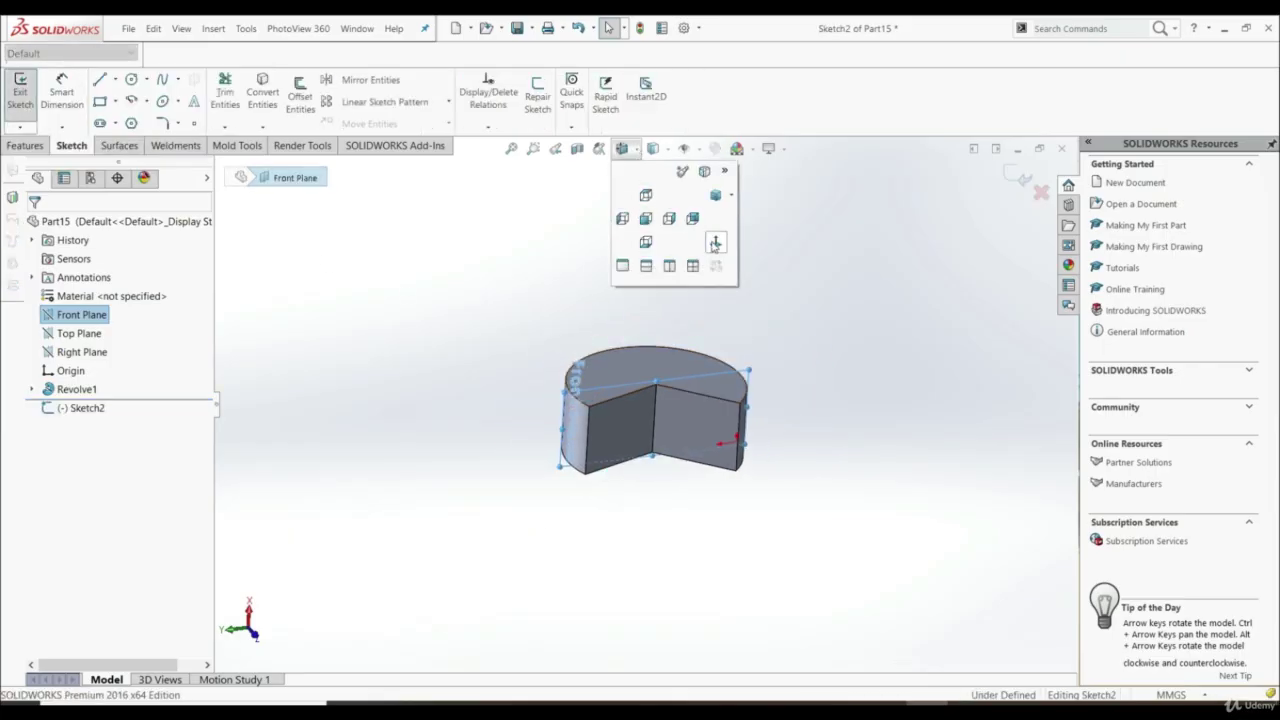
pyautogui.click(716, 246)
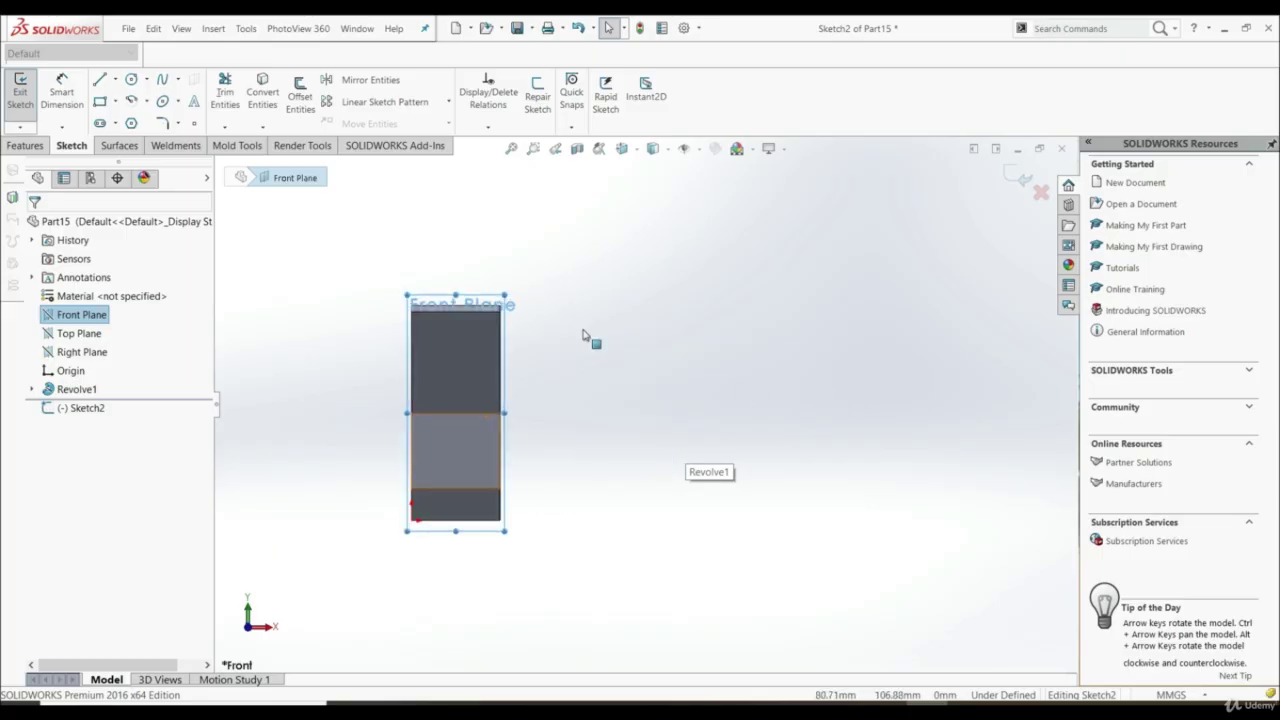
pyautogui.click(132, 82)
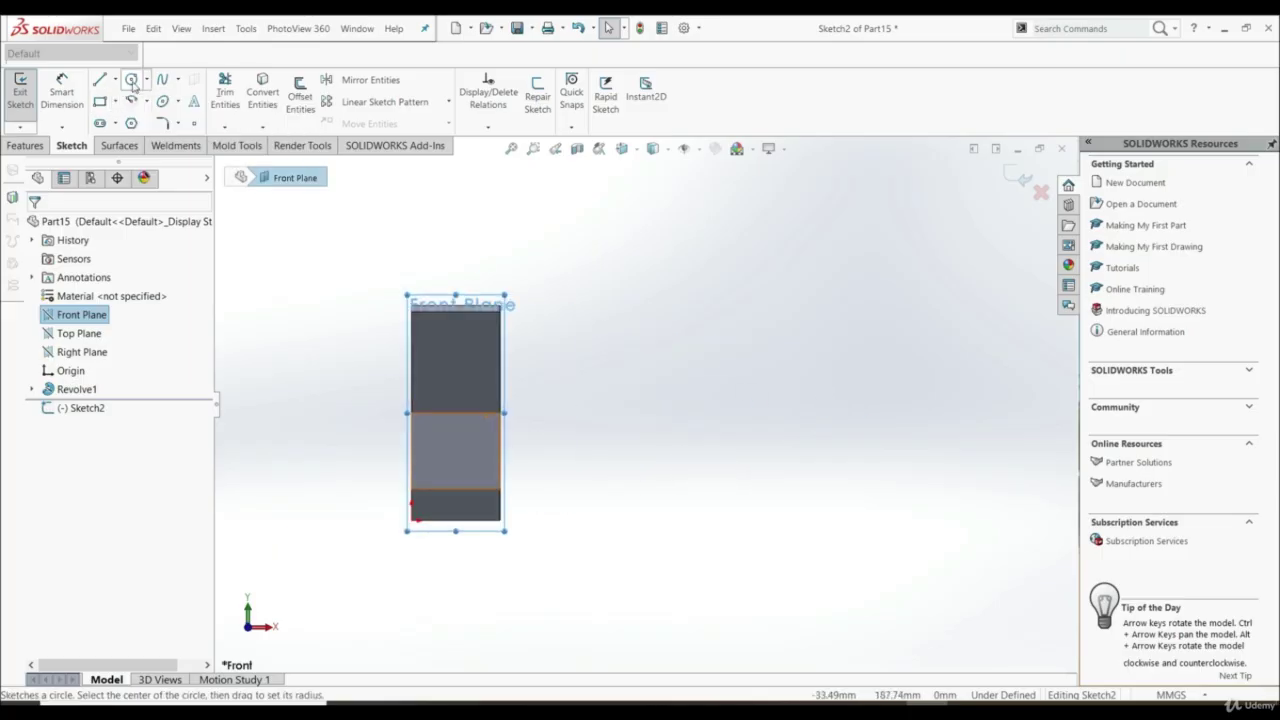
pyautogui.click(876, 419)
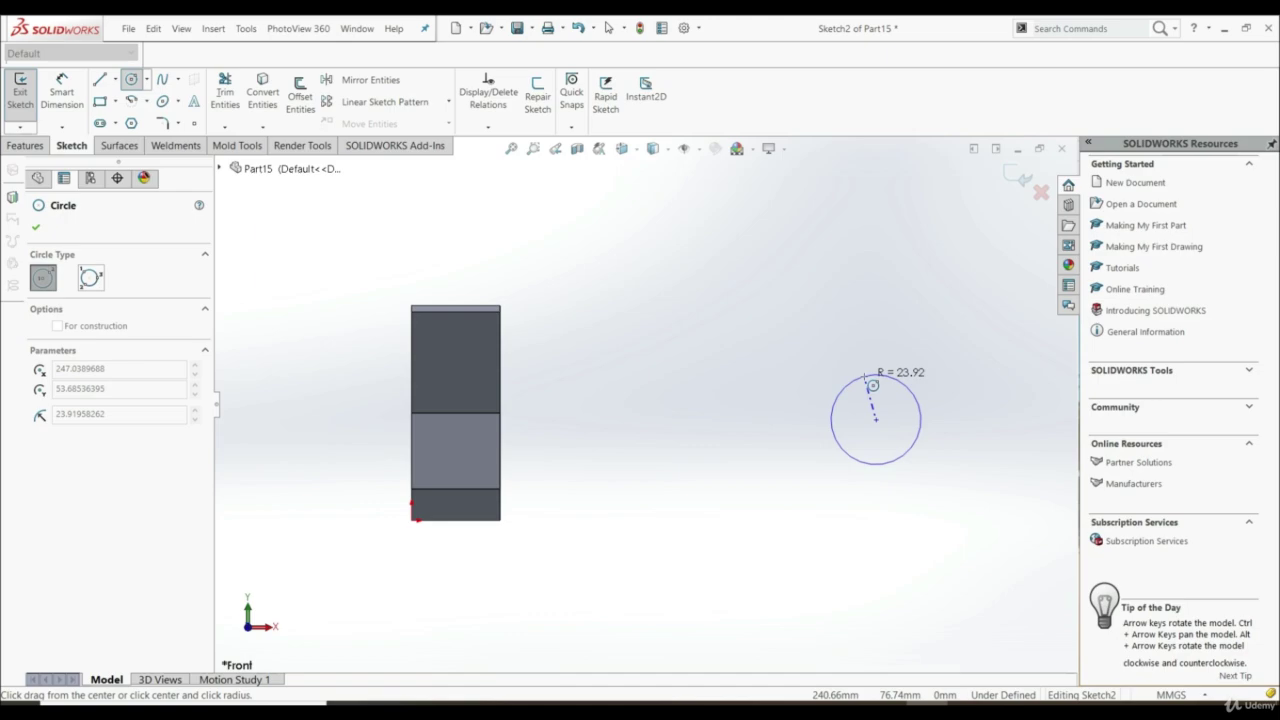
pyautogui.click(868, 380)
pyautogui.click(37, 227)
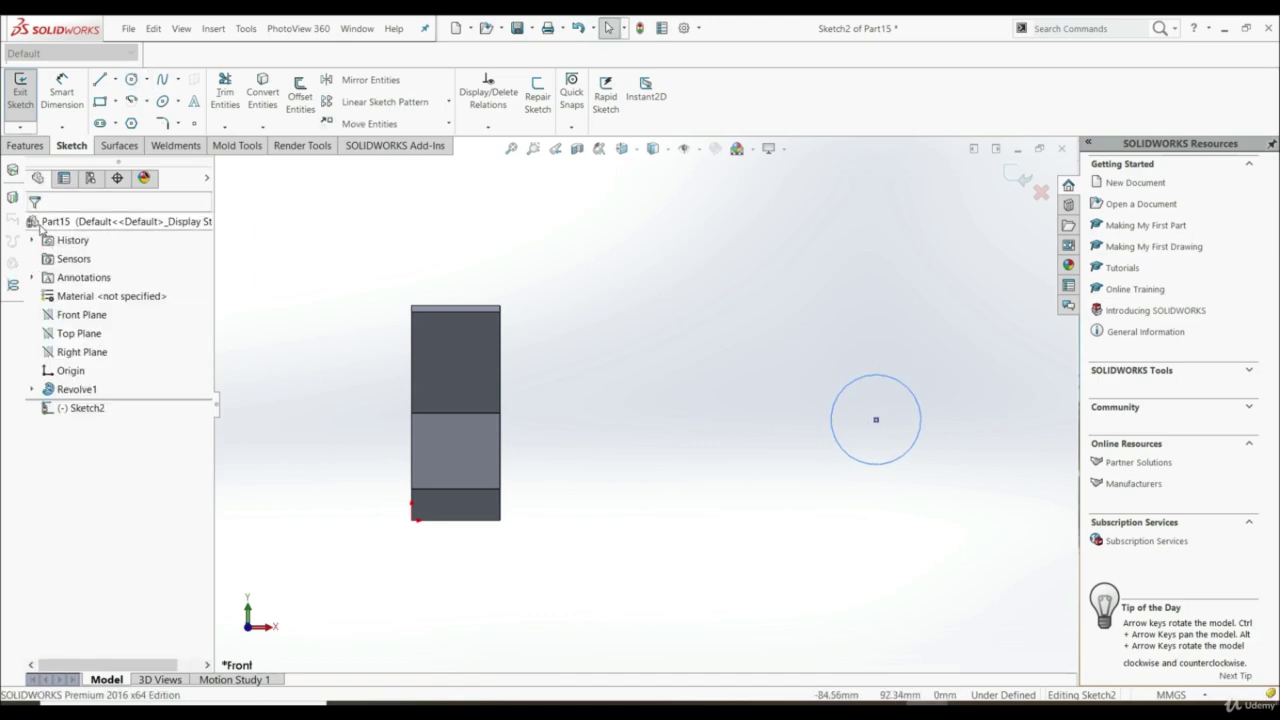
# - Draw a vertical centerline between the revolved body and the circle
pyautogui.click(115, 80)
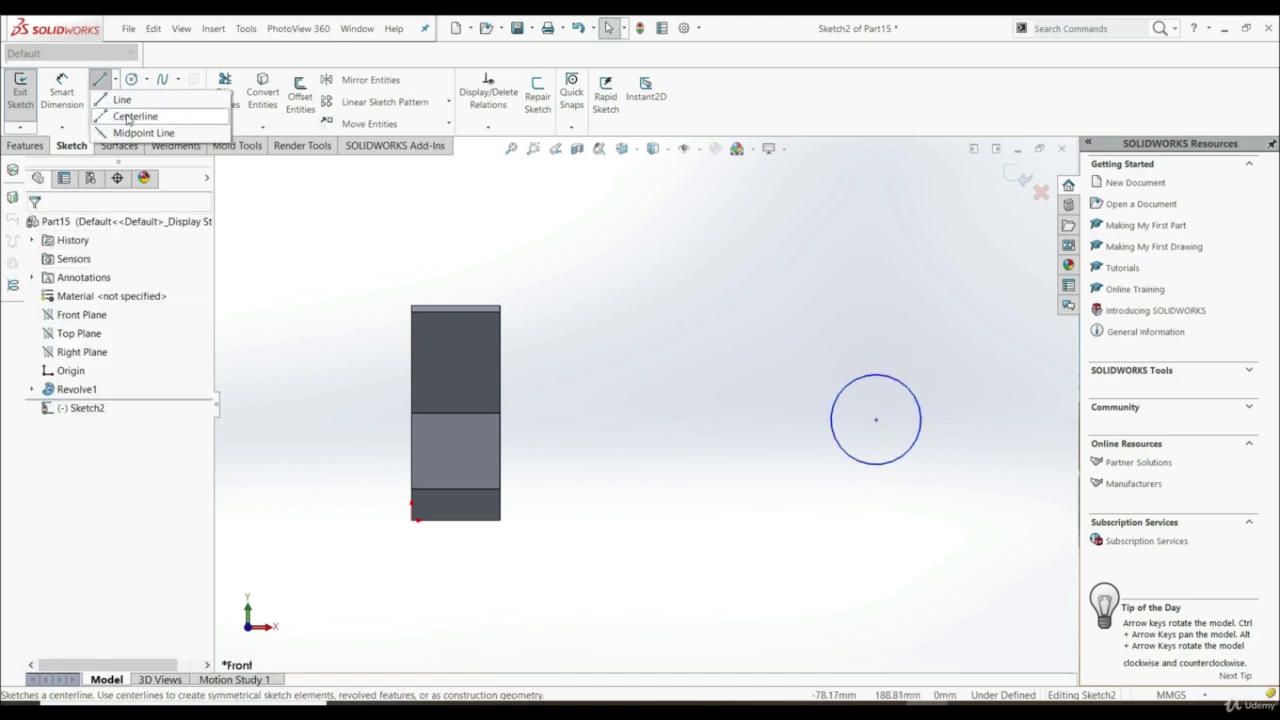
pyautogui.click(126, 114)
pyautogui.click(613, 266)
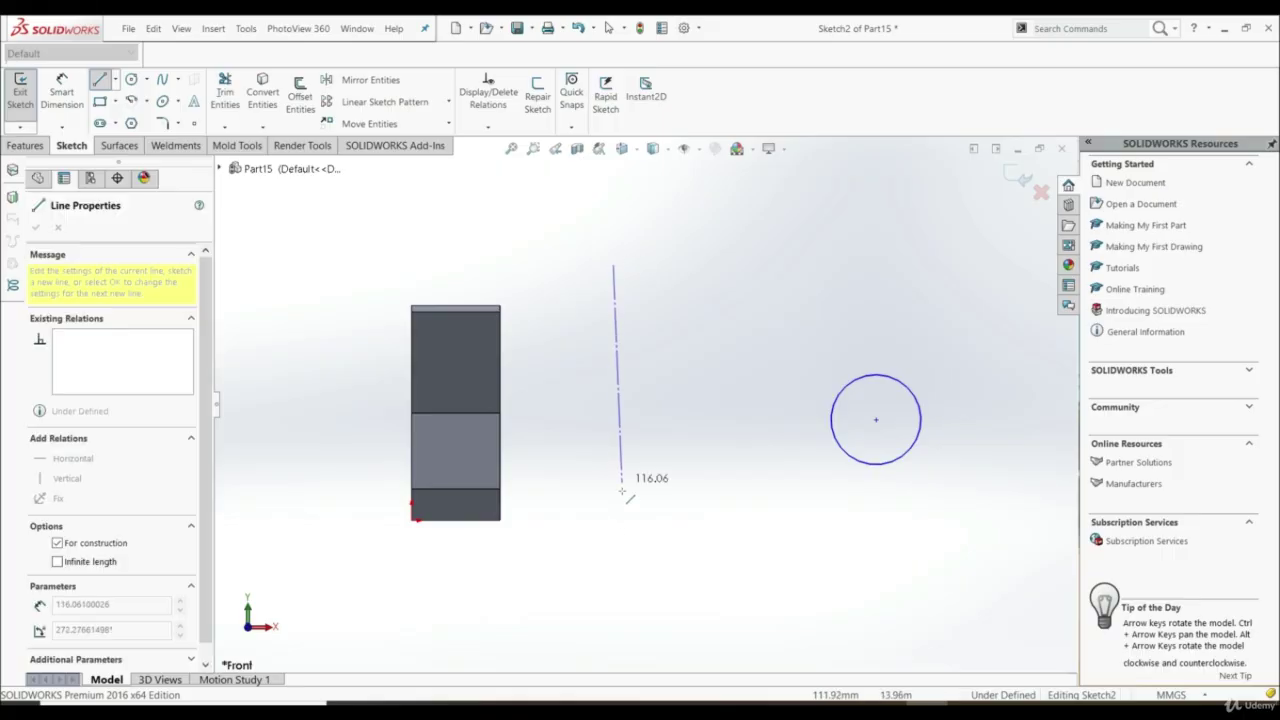
pyautogui.click(613, 560)
pyautogui.press('Escape')
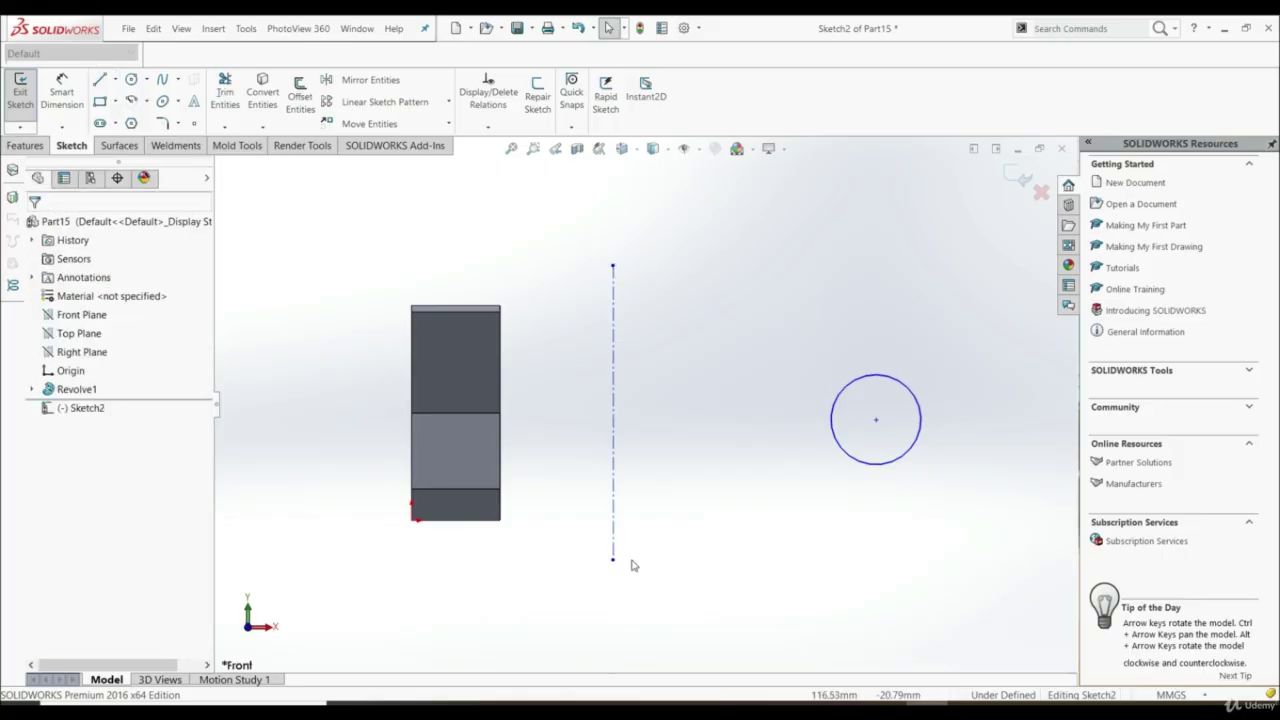
# - Revolve the circle about the vertical centerline as a blind boss with a direction 1 angle of 240°
pyautogui.click(40, 148)
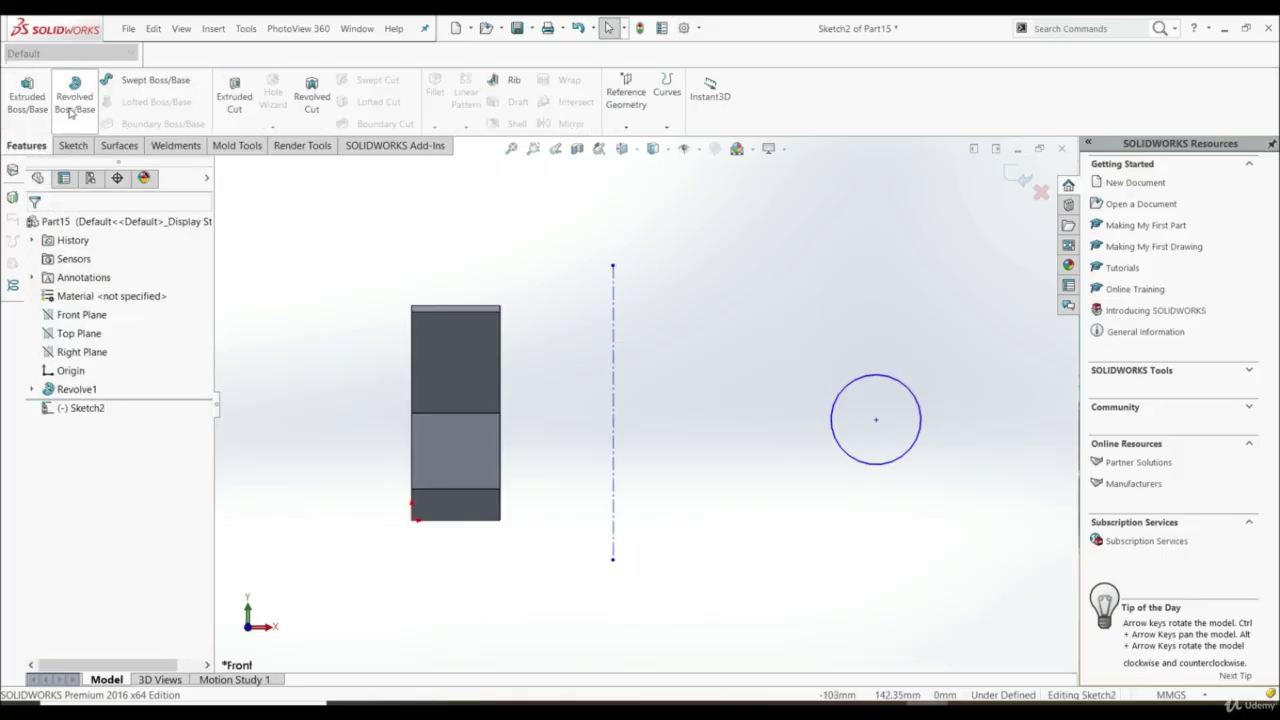
pyautogui.click(71, 112)
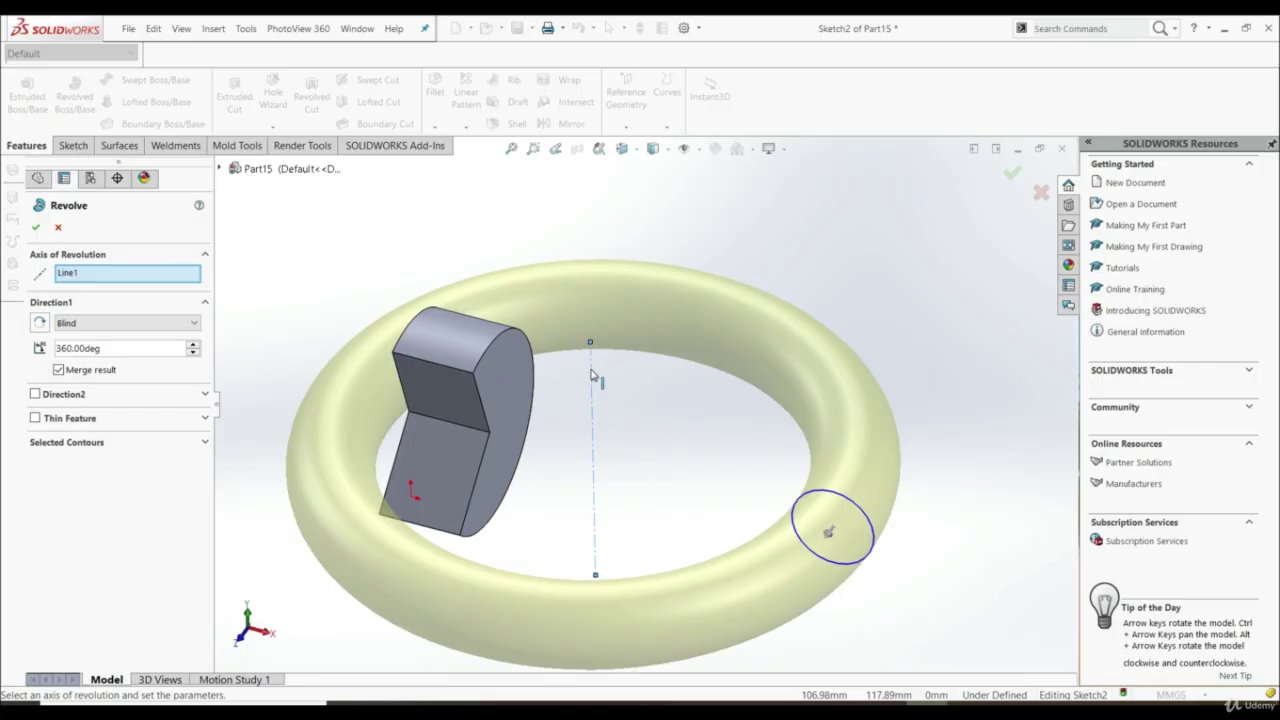
pyautogui.click(111, 350)
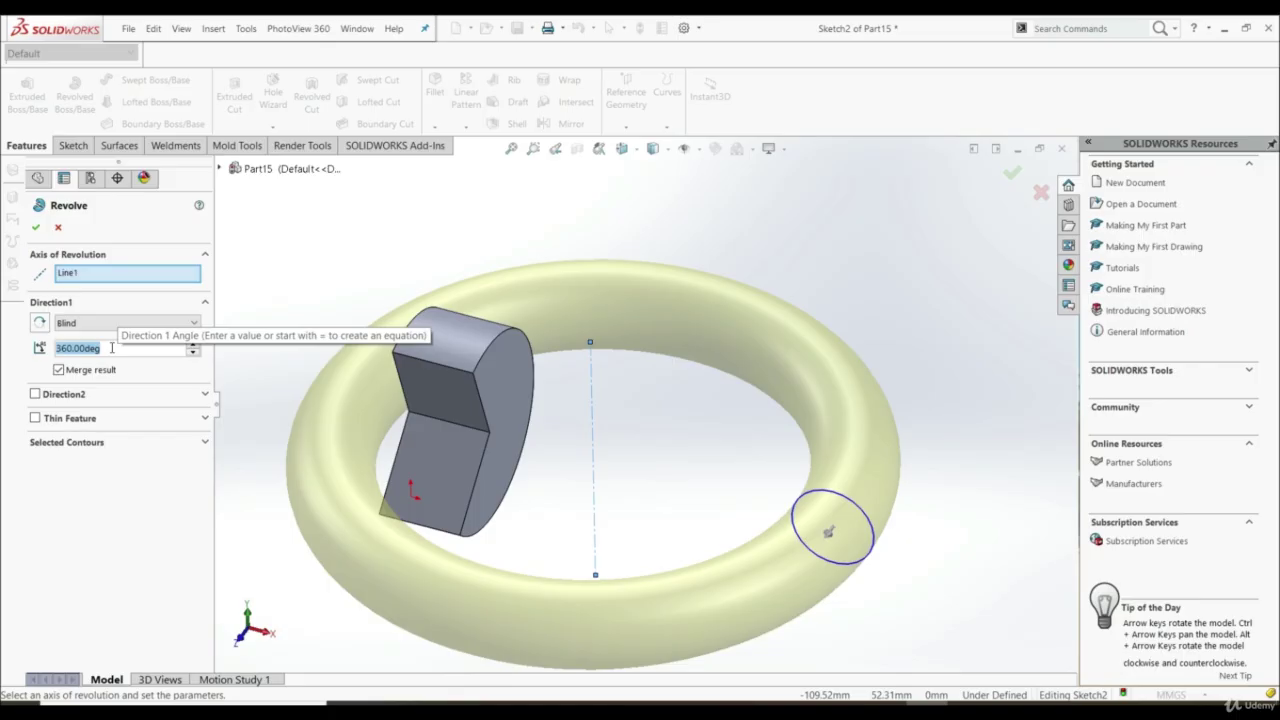
pyautogui.write('240')
pyautogui.press('Return')
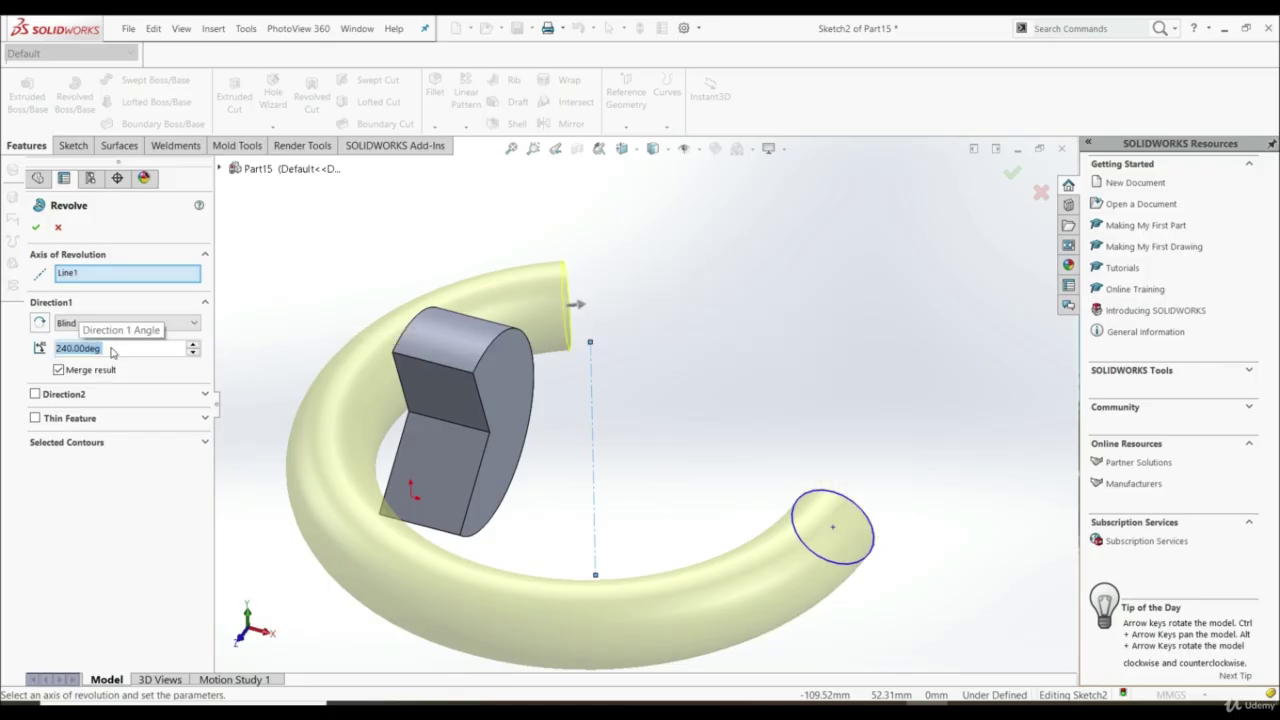
pyautogui.moveTo(517, 360); pyautogui.dragTo(417, 310, button='middle')
pyautogui.scroll(3, 403, 374)
pyautogui.scroll(-2, 557, 403)
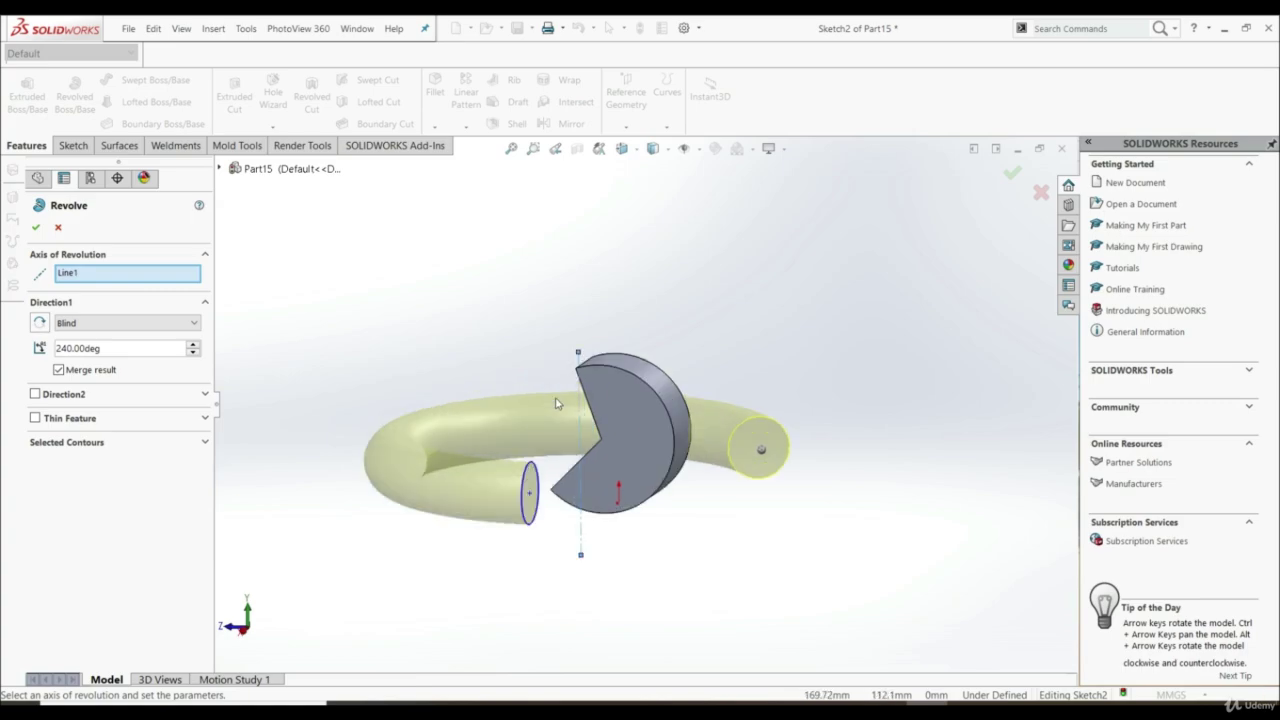
# - Make the circle's revolve a one-direction thin feature with a wall thickness of 2 mm
pyautogui.click(35, 419)
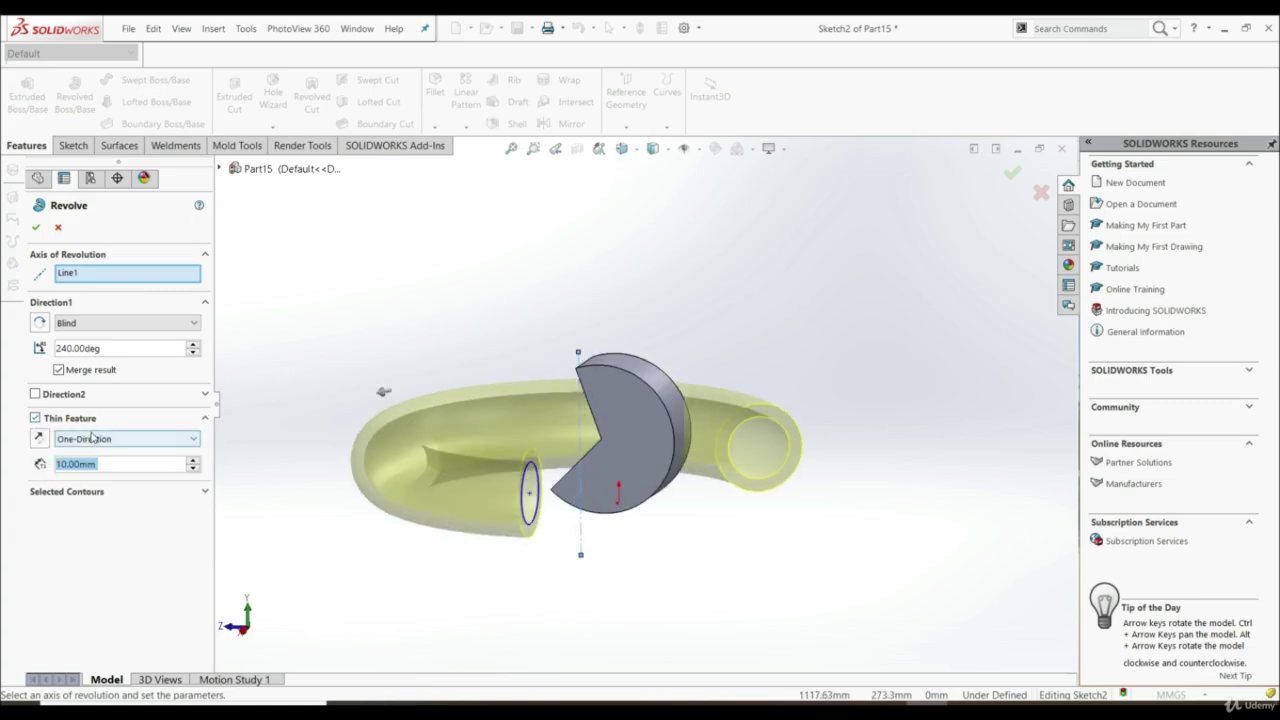
pyautogui.moveTo(380, 440); pyautogui.dragTo(360, 457, button='middle')
pyautogui.scroll(-5, 360, 457)
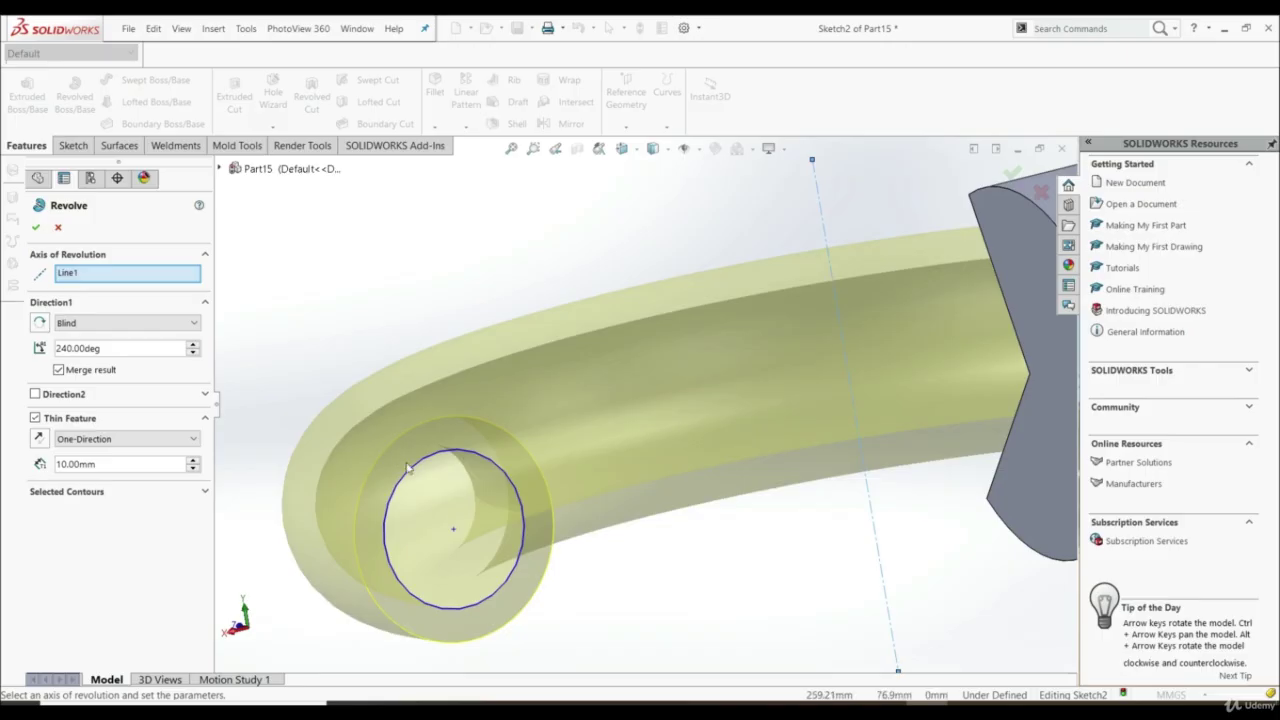
pyautogui.scroll(3, 410, 468)
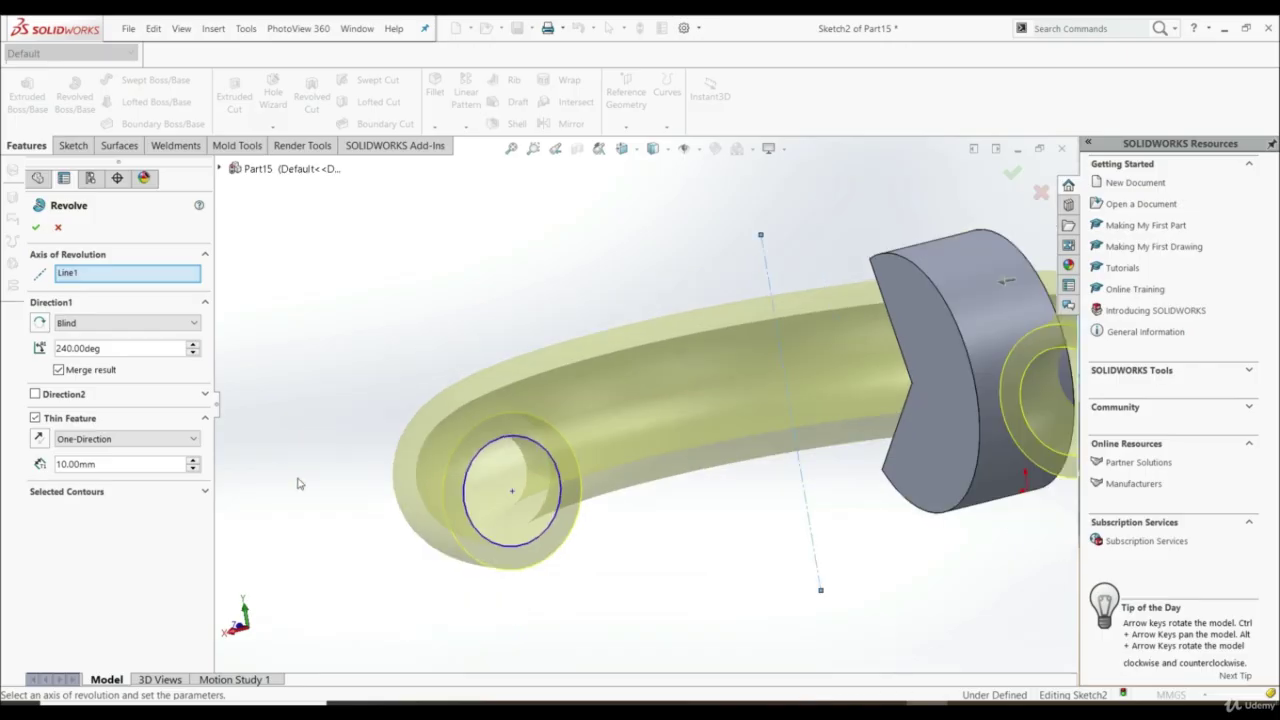
pyautogui.doubleClick(152, 467)
pyautogui.write('2')
pyautogui.press('Return')
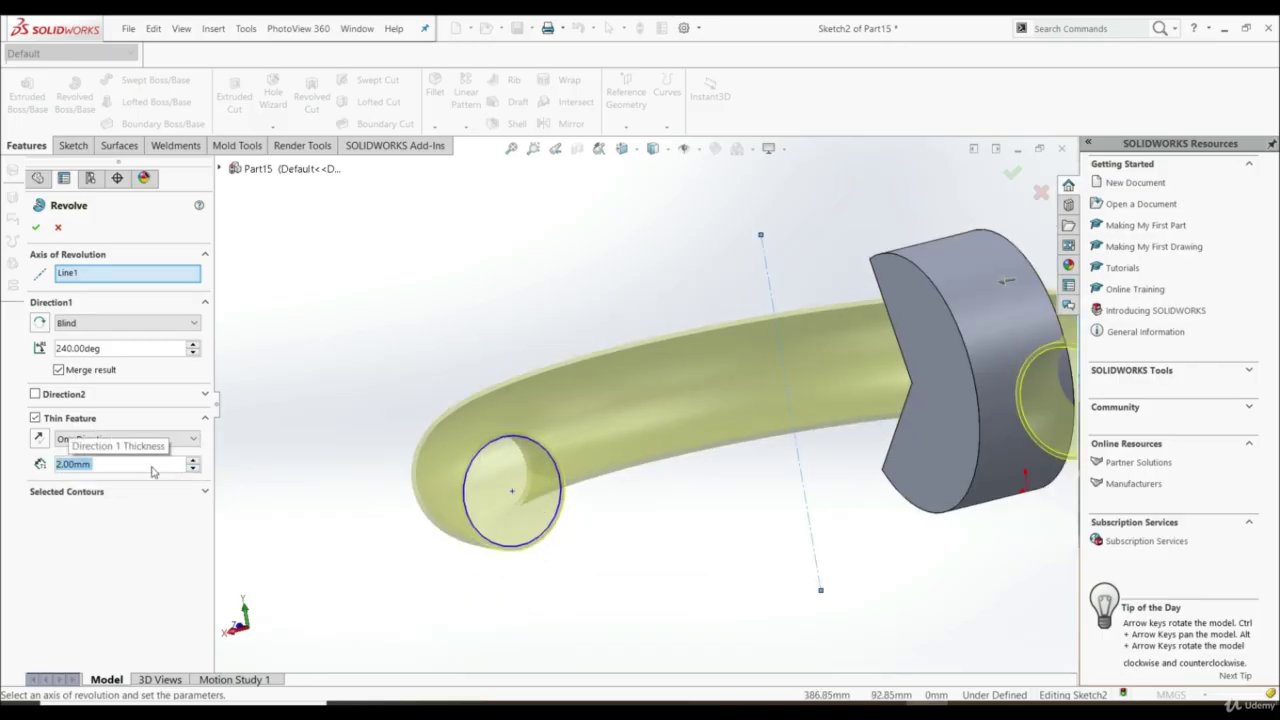
# - Check the thin feature's direction types, keep One-Direction, and accept the thin revolve
pyautogui.click(143, 441)
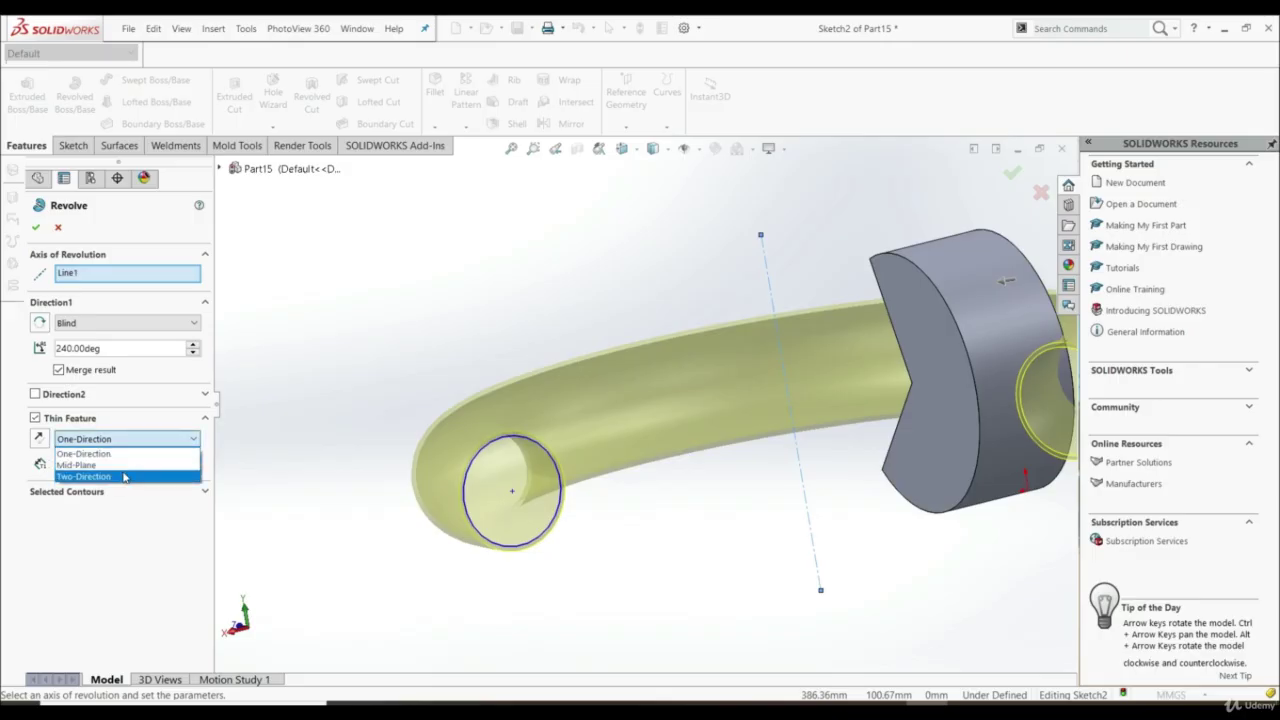
pyautogui.click(138, 418)
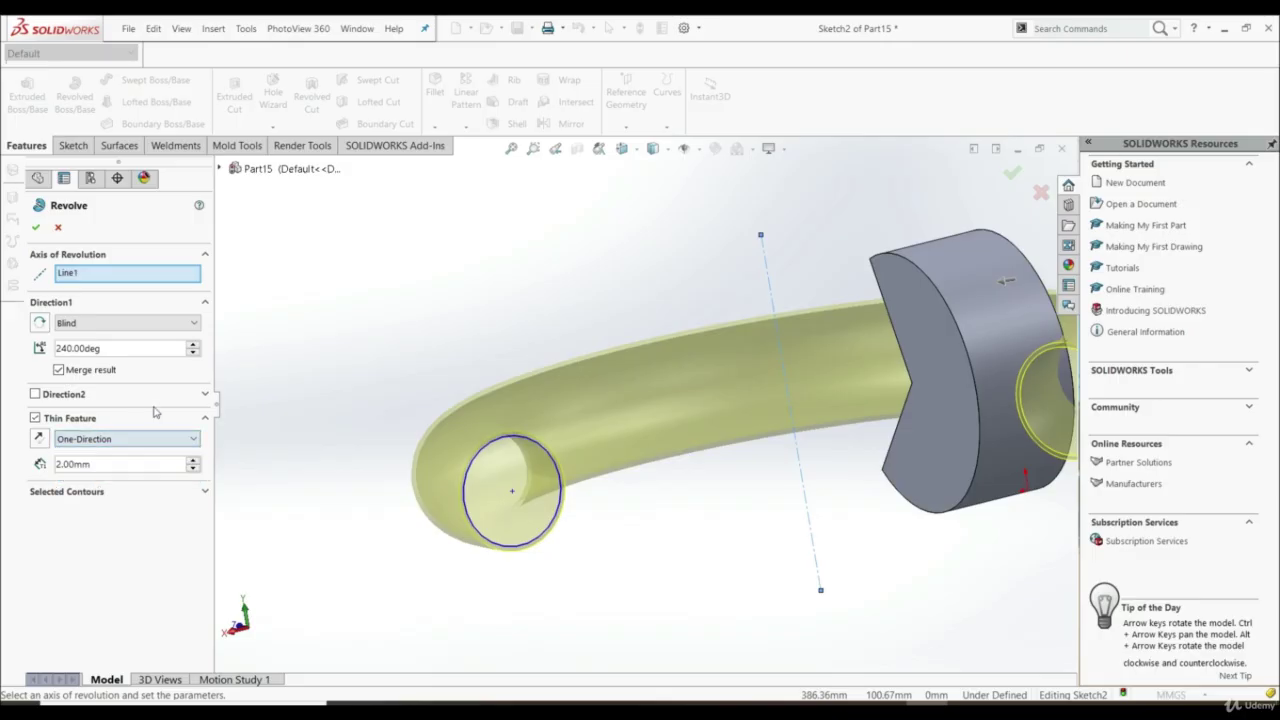
pyautogui.click(44, 228)
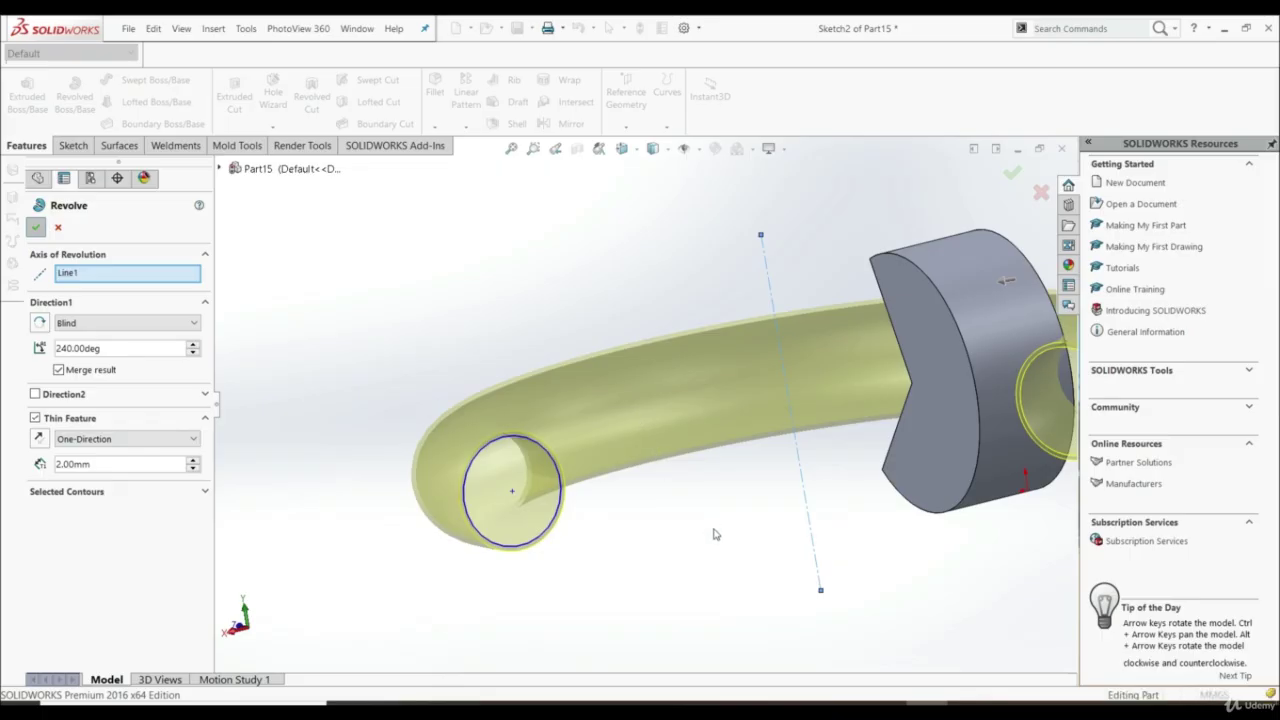
pyautogui.moveTo(713, 534); pyautogui.dragTo(555, 398, button='middle')
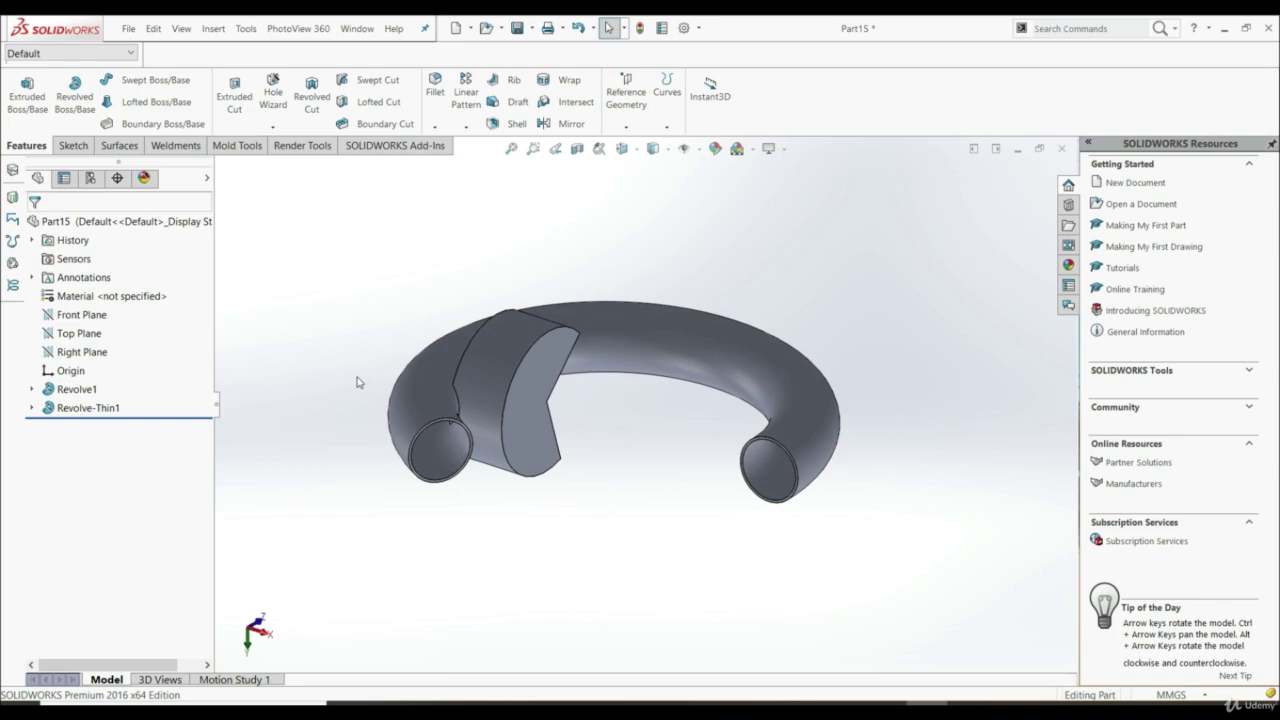
pyautogui.moveTo(358, 382); pyautogui.dragTo(379, 461, button='middle')
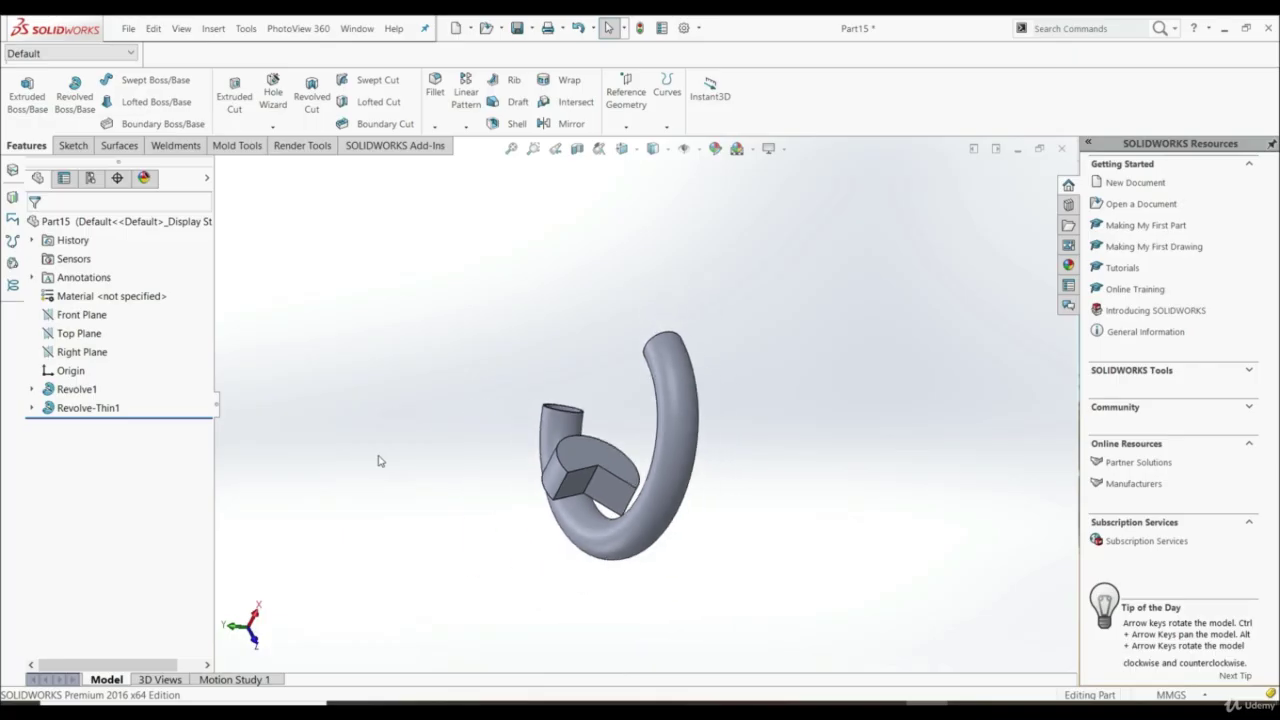
# - Delete the thin revolve feature while keeping its circle and centerline sketch
pyautogui.rightClick(47, 411)
pyautogui.click(112, 487)
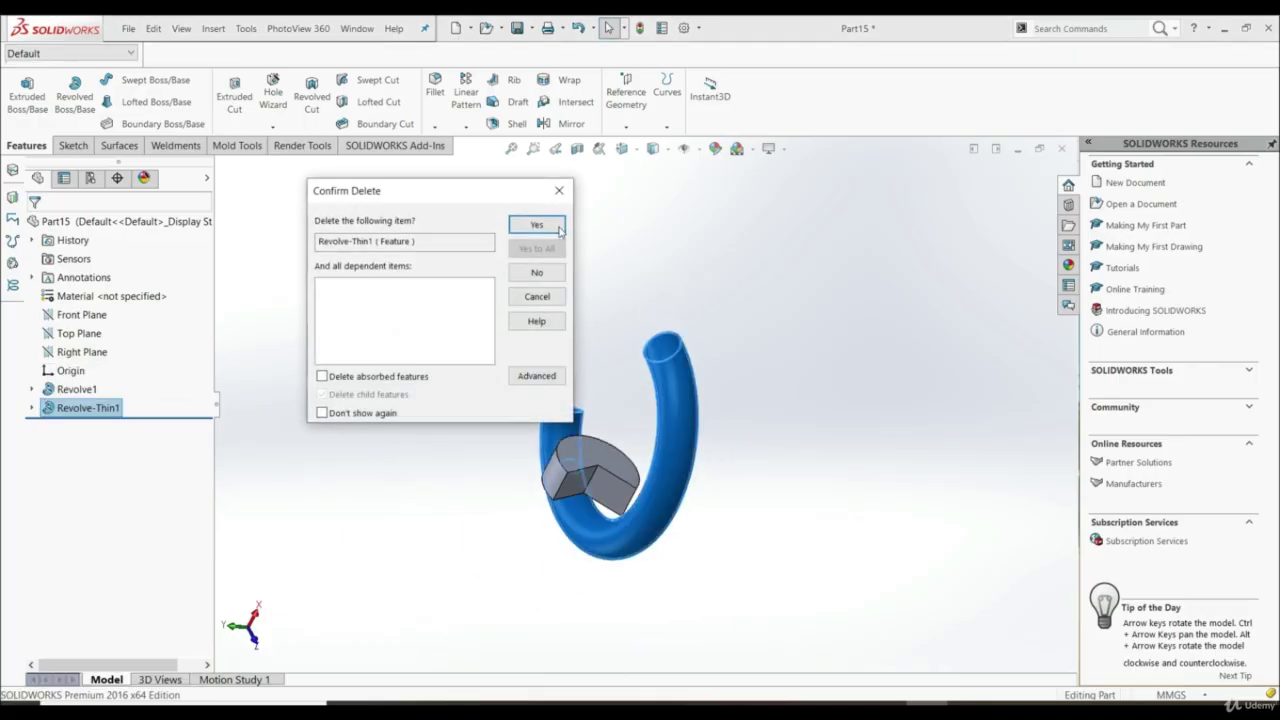
pyautogui.click(557, 227)
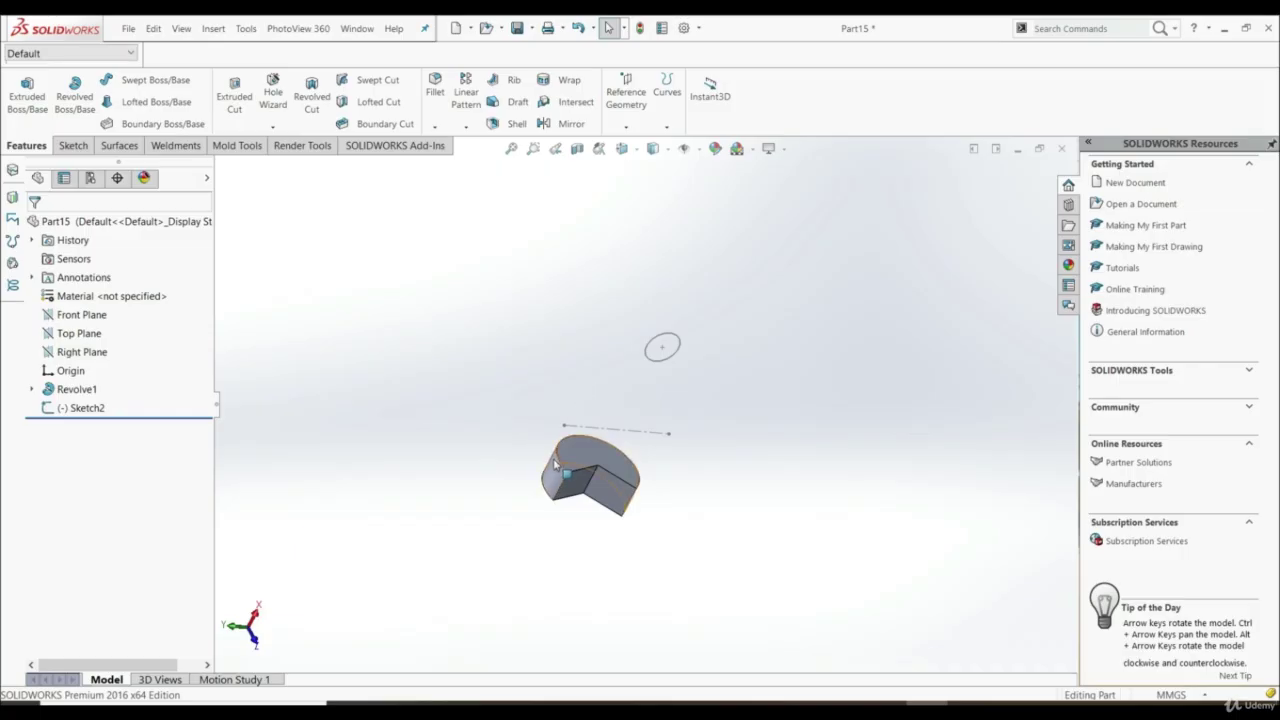
# - Start a sketch on one of the flat faces of the revolved body's open wedge and view that face straight on
pyautogui.moveTo(556, 462); pyautogui.dragTo(540, 363, button='middle')
pyautogui.scroll(-4, 650, 486)
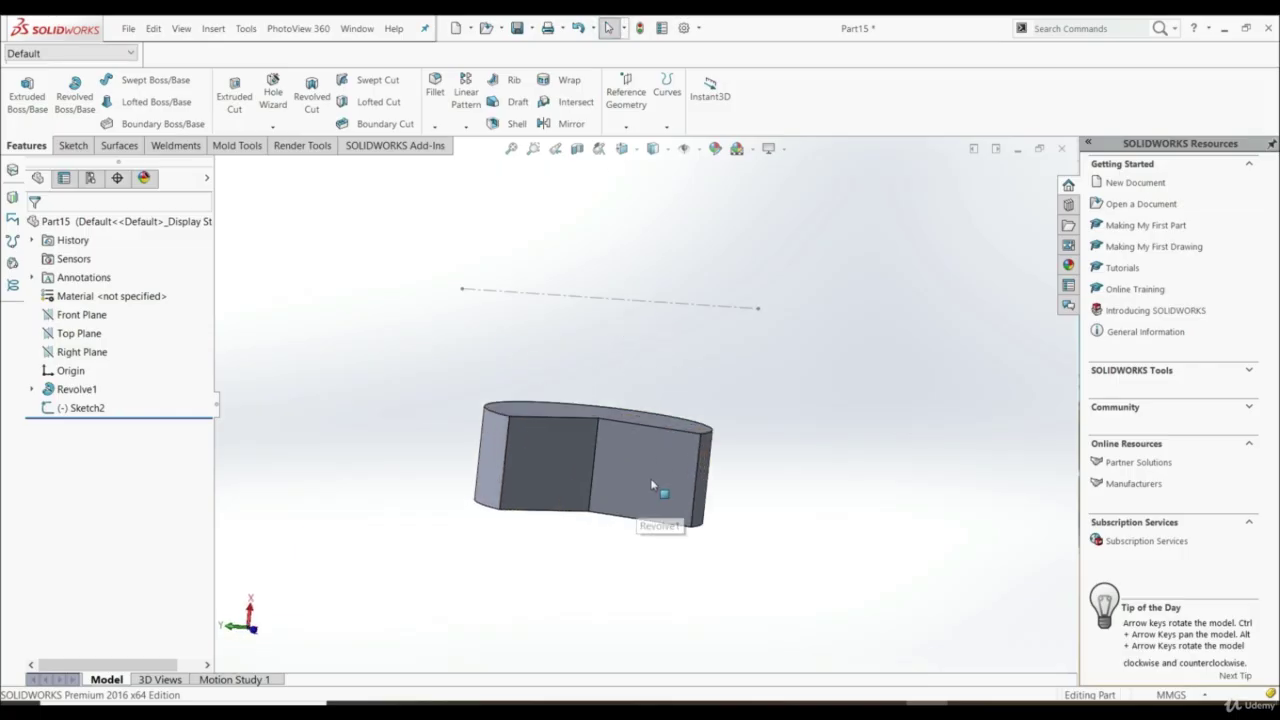
pyautogui.click(649, 483)
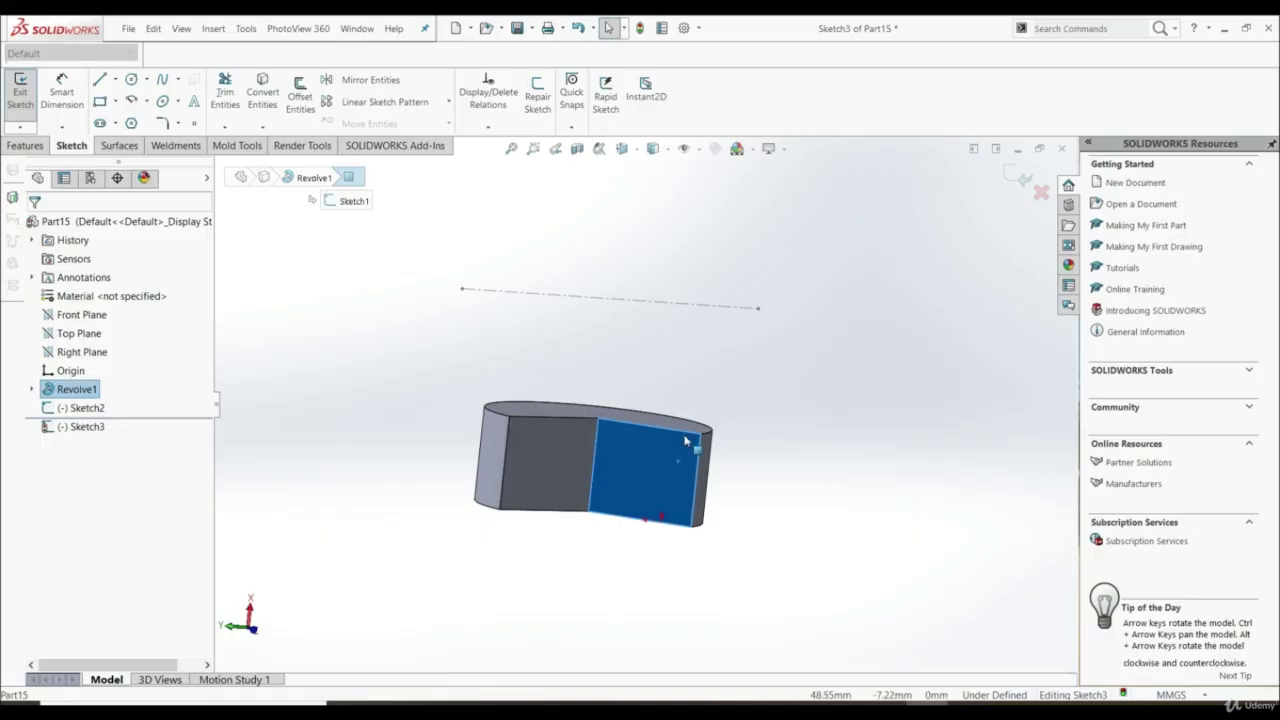
pyautogui.click(621, 148)
pyautogui.click(717, 245)
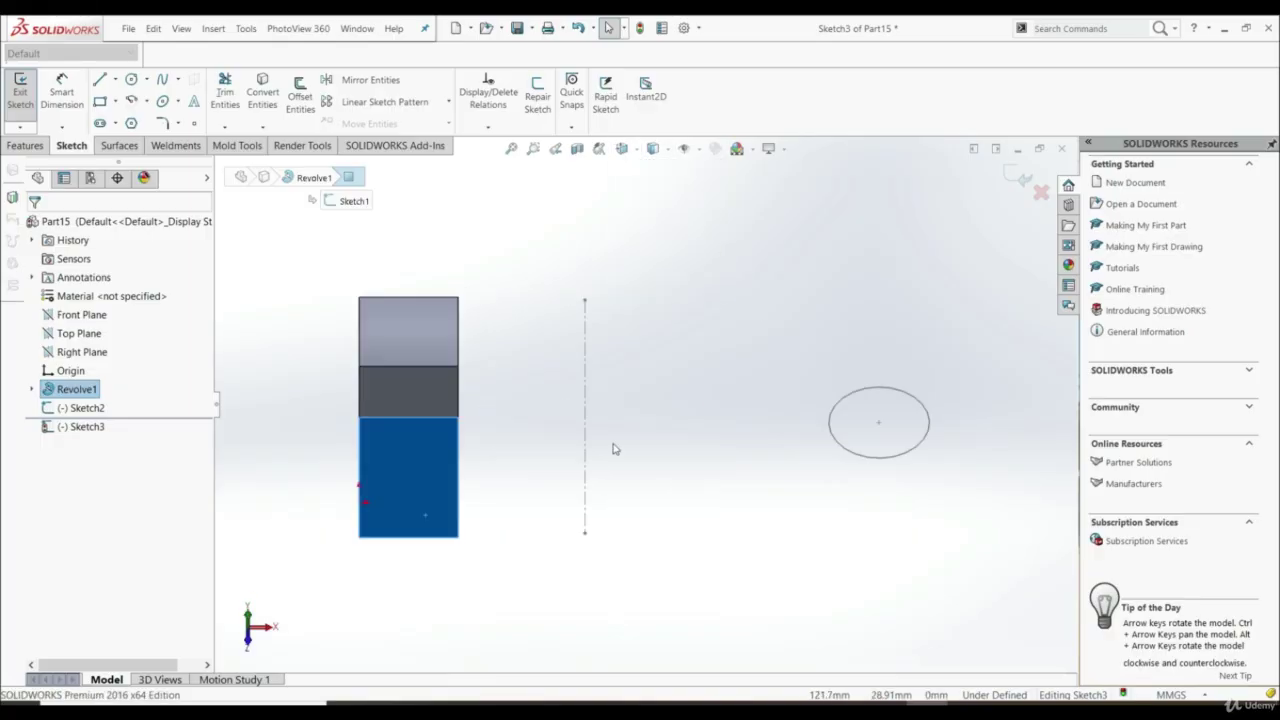
pyautogui.scroll(3, 614, 449)
pyautogui.scroll(-5, 471, 449)
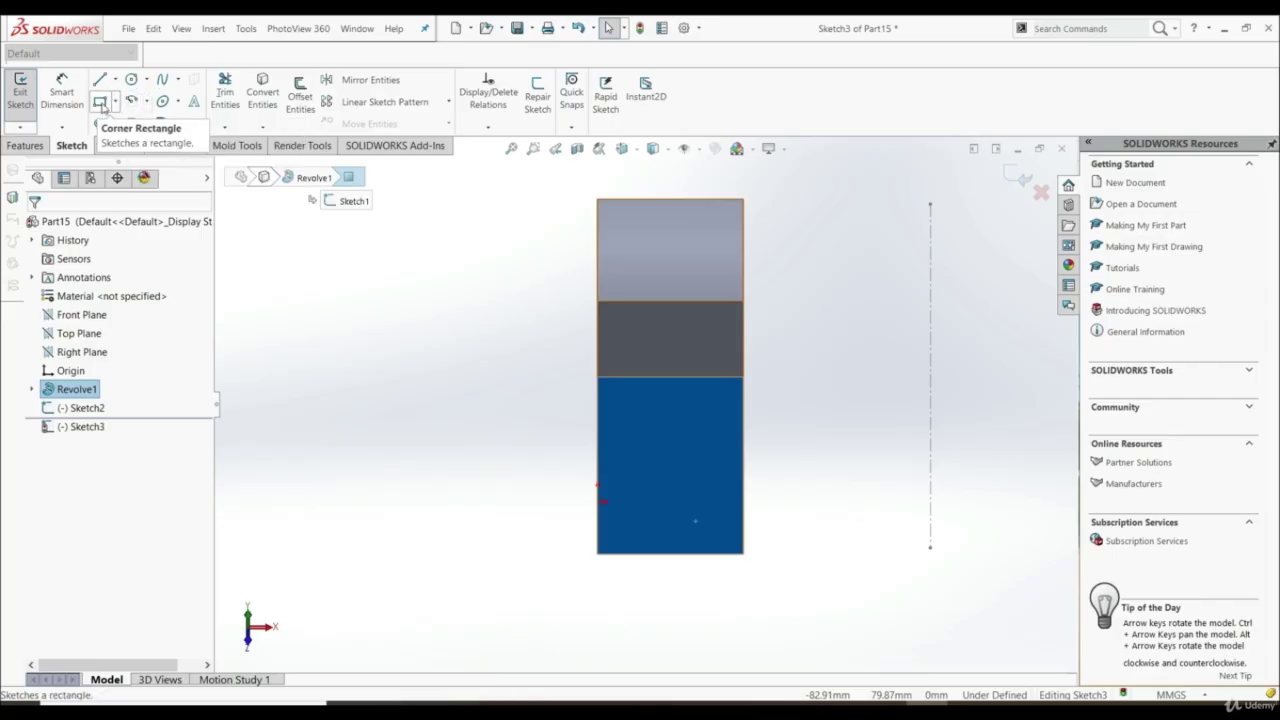
# - Draw a corner rectangle from the face's outer corner, covering a bit less than half of the face's width and height
pyautogui.click(100, 102)
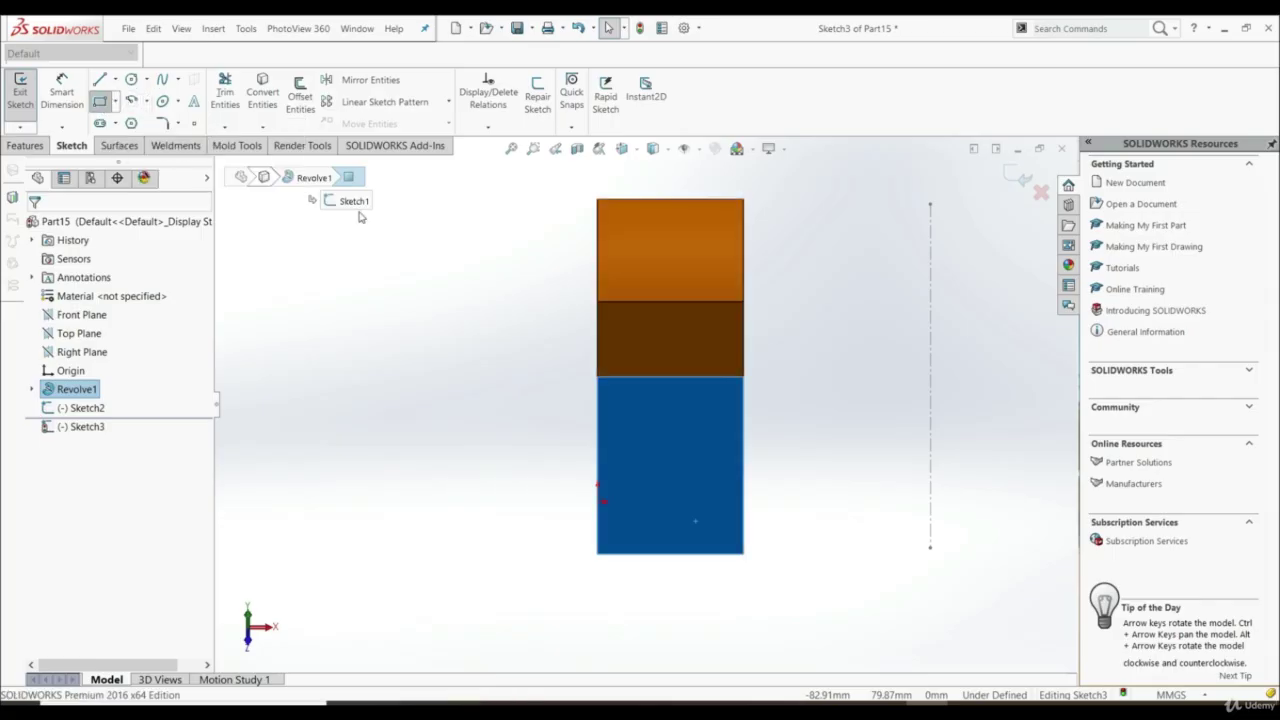
pyautogui.click(597, 553)
pyautogui.click(665, 475)
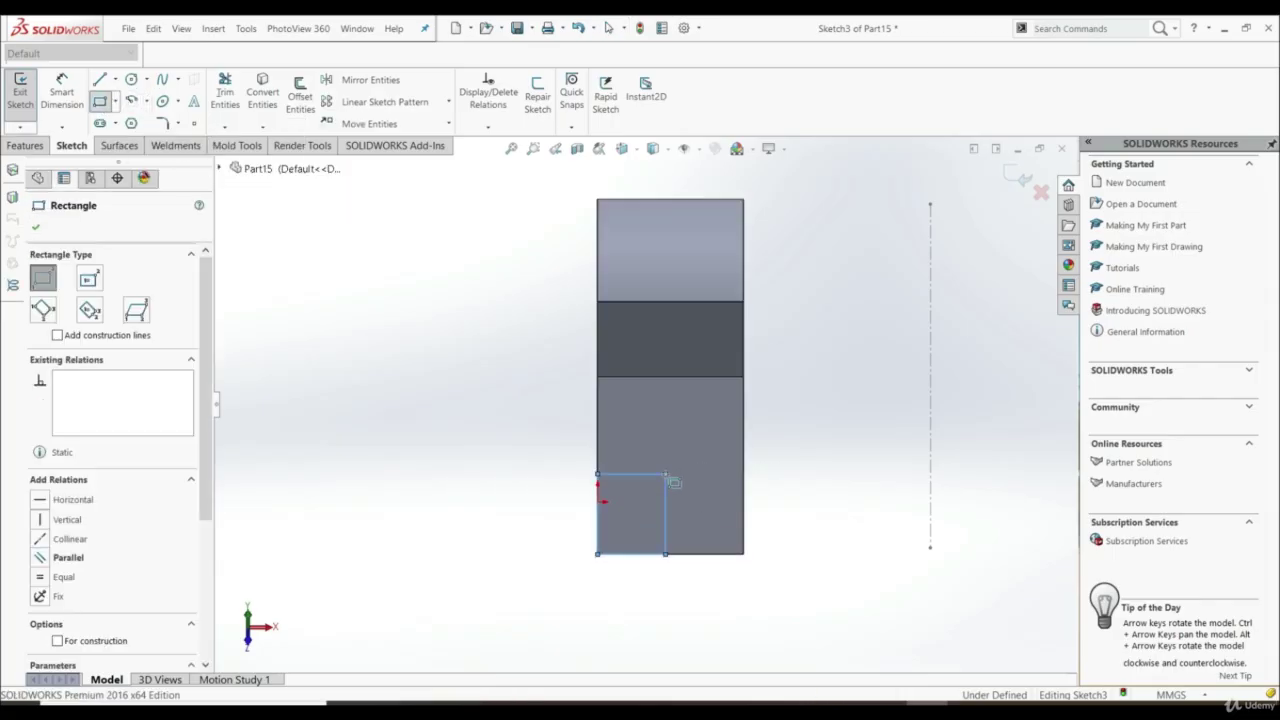
pyautogui.press('Escape')
# - Create a blind 360° revolved cut of the rectangle about the body's central straight edge, where the two wedge faces meet
pyautogui.click(24, 146)
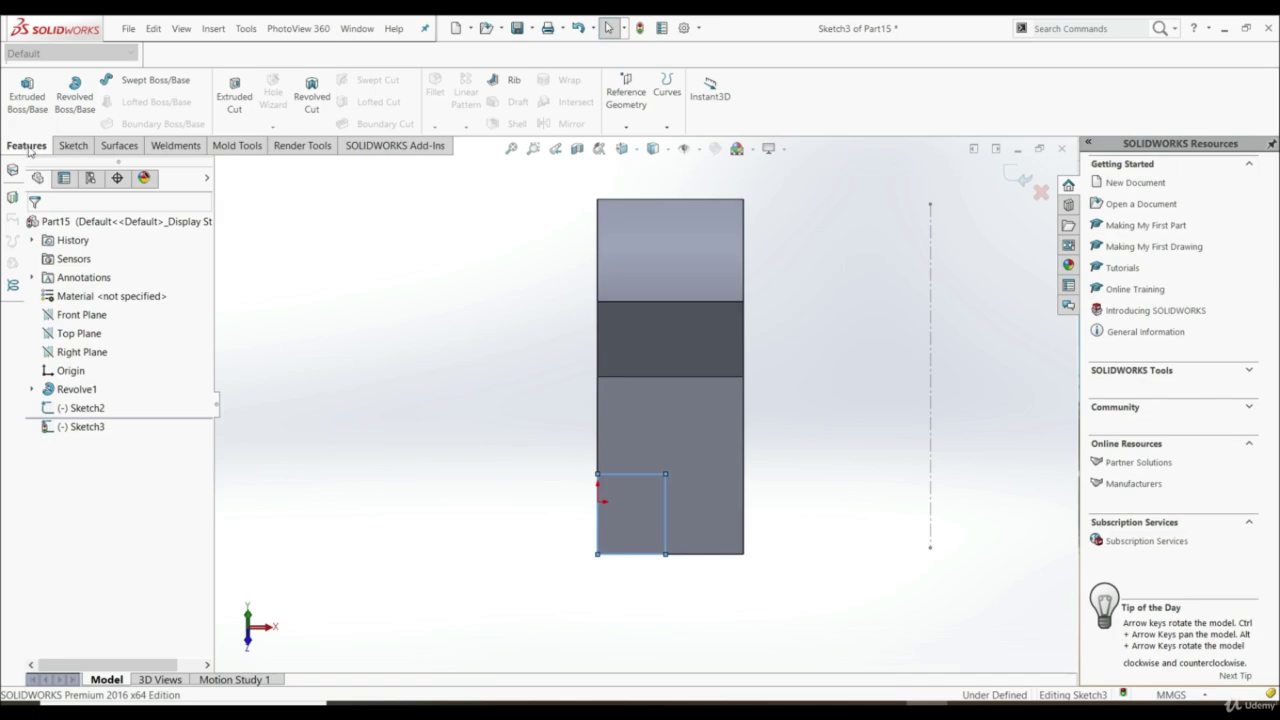
pyautogui.click(312, 96)
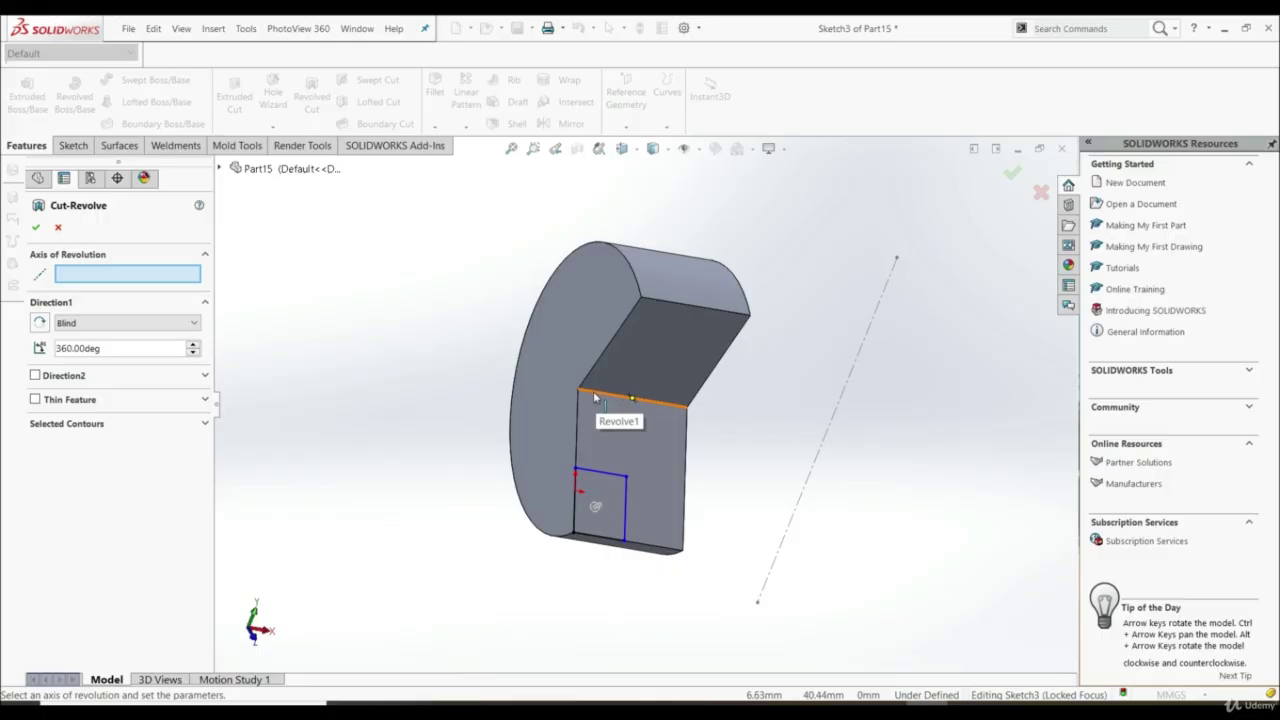
pyautogui.click(594, 397)
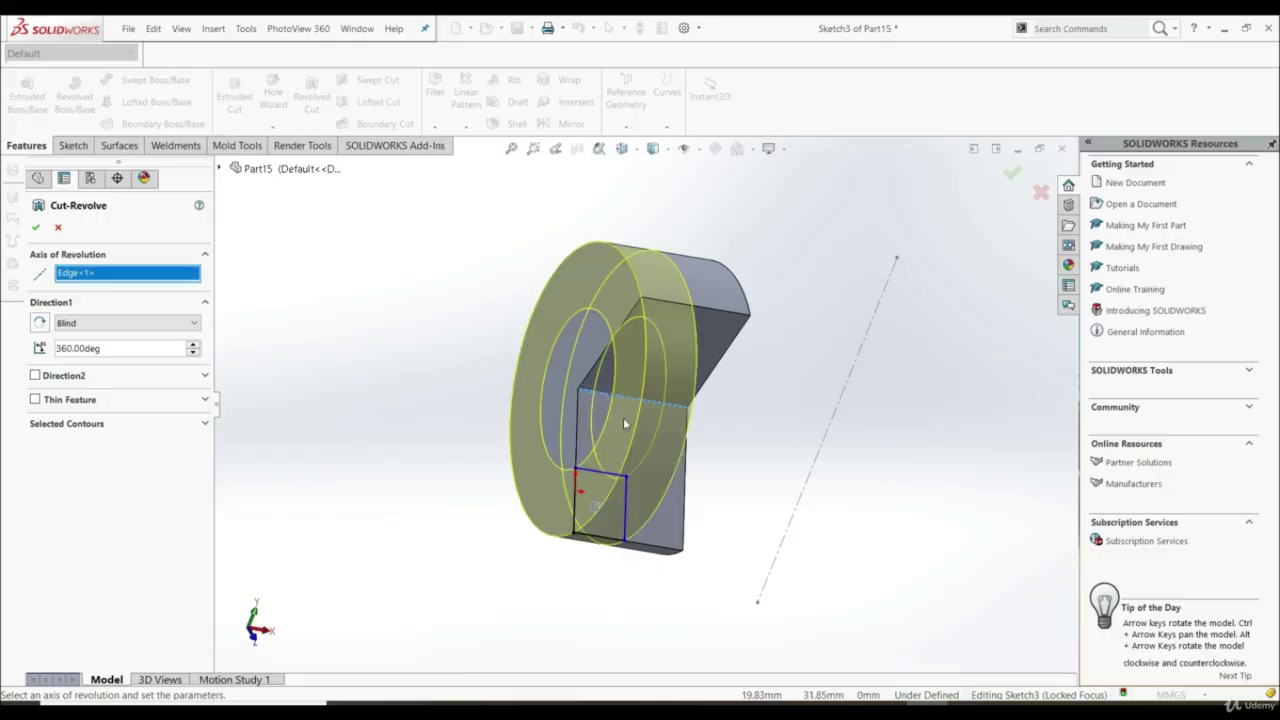
pyautogui.click(36, 228)
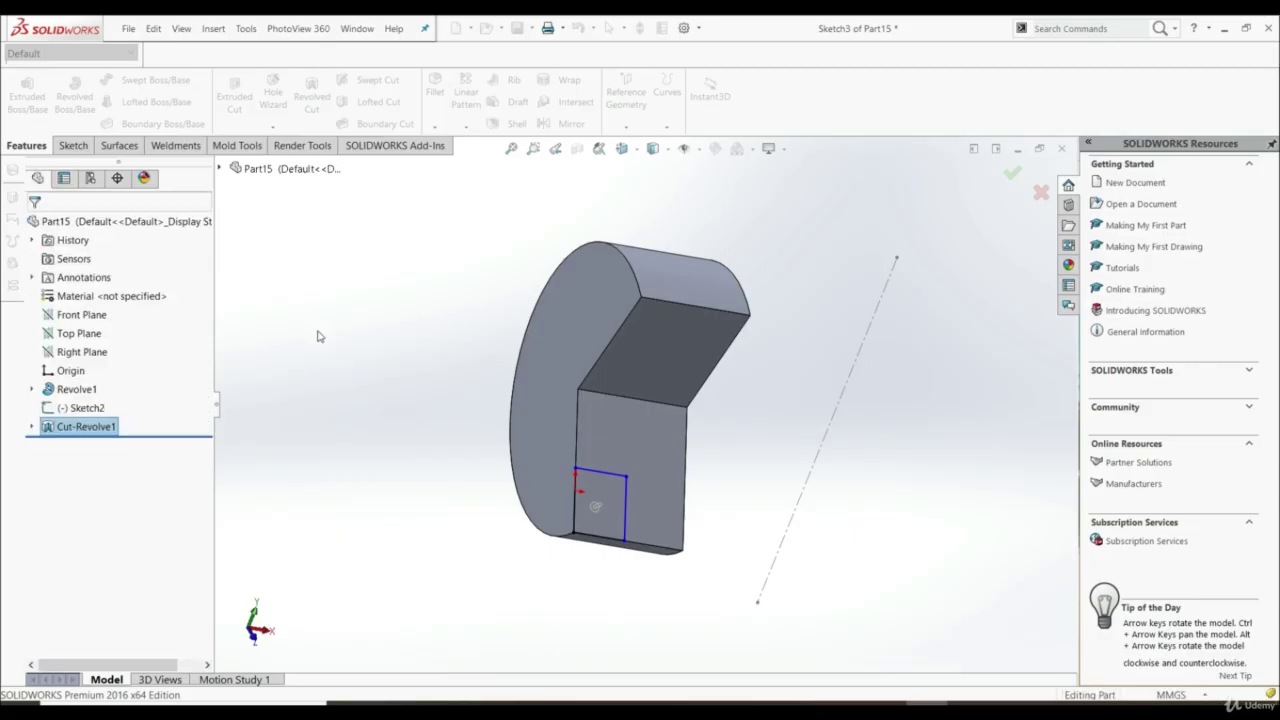
pyautogui.moveTo(330, 340); pyautogui.dragTo(372, 339, button='middle')
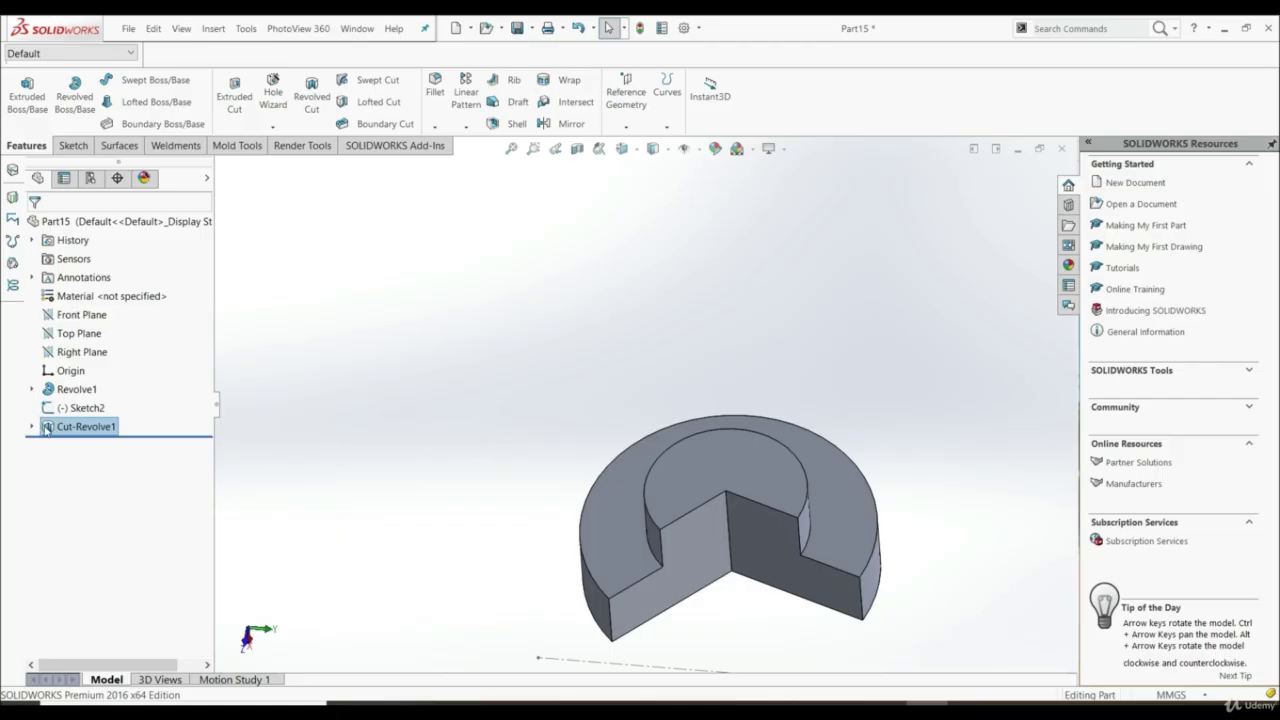
# - Edit the revolved cut, setting its direction 1 angle to 45° and reversing the direction
pyautogui.click(62, 392)
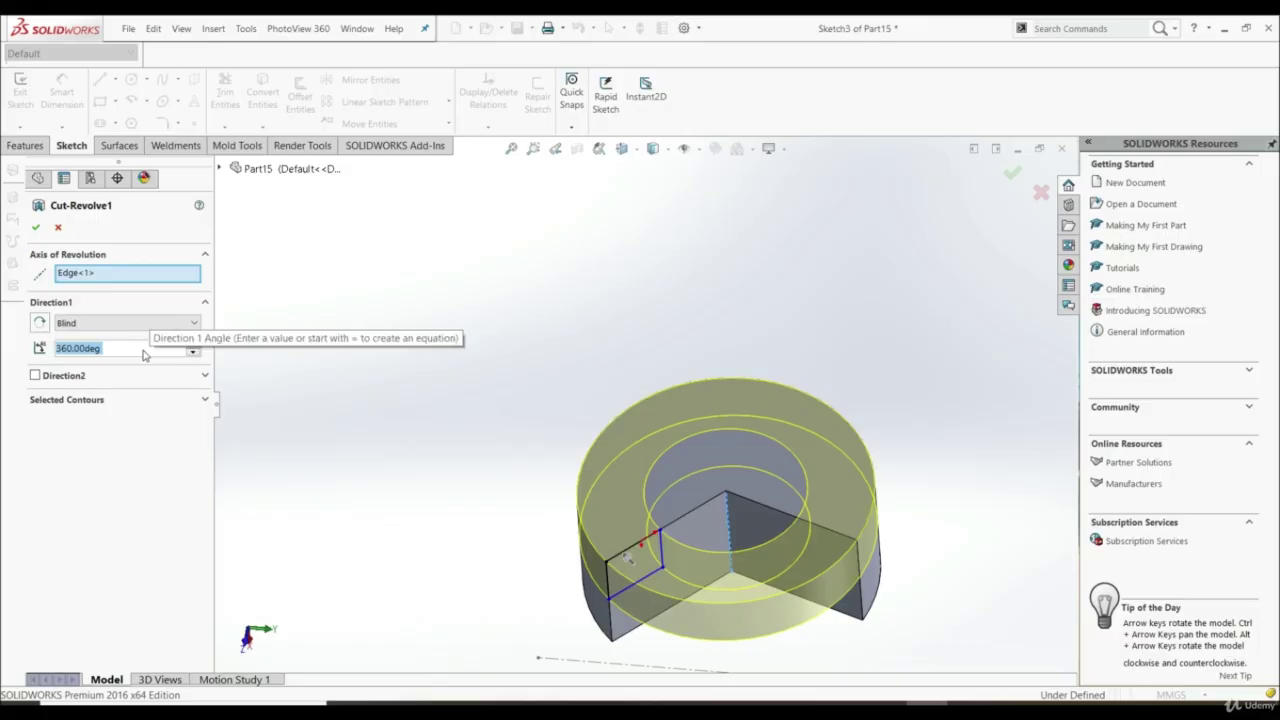
pyautogui.write('45')
pyautogui.press('Return')
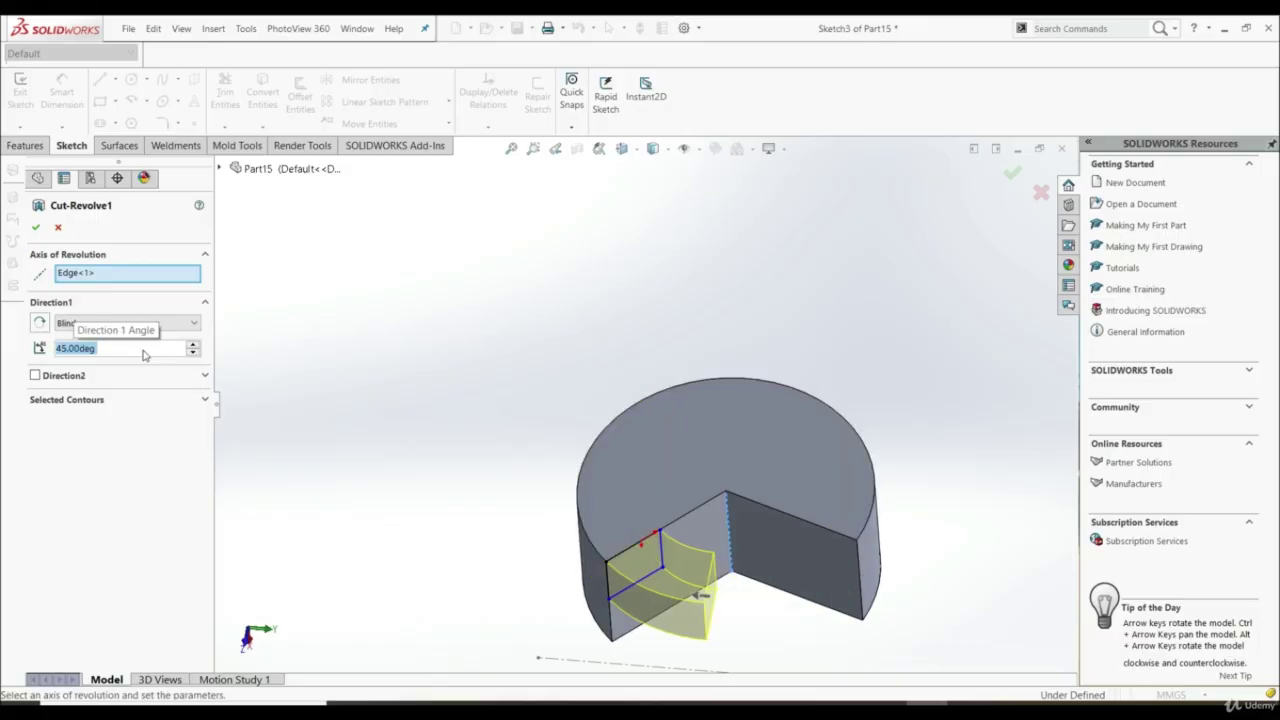
pyautogui.click(40, 324)
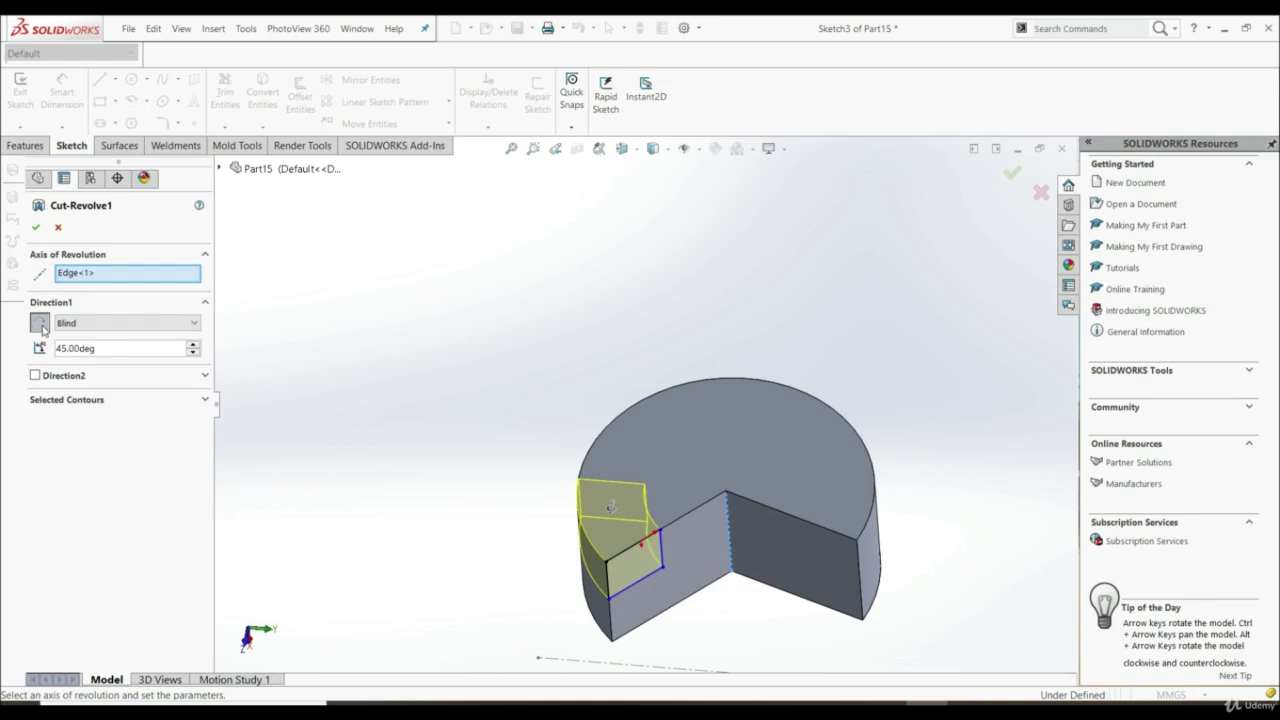
# - Enable a blind second direction for the revolved cut, set its angle to 180°, and accept the edit
pyautogui.click(36, 376)
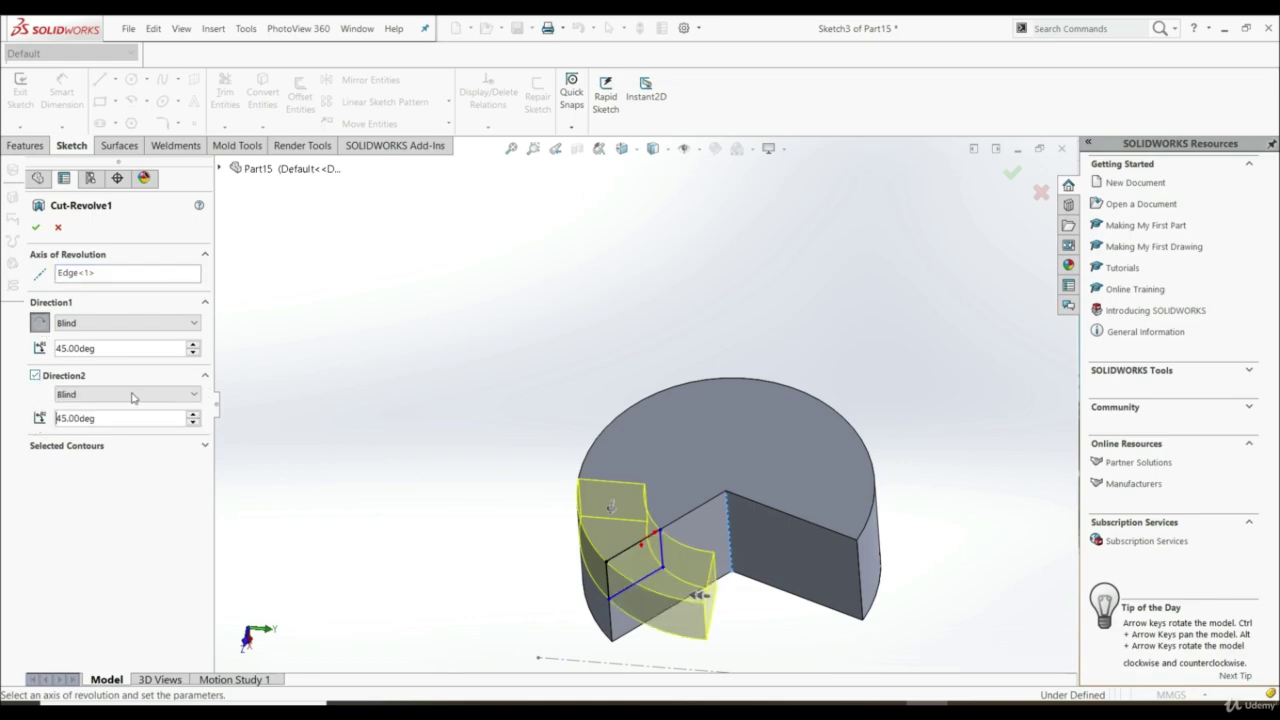
pyautogui.click(194, 416)
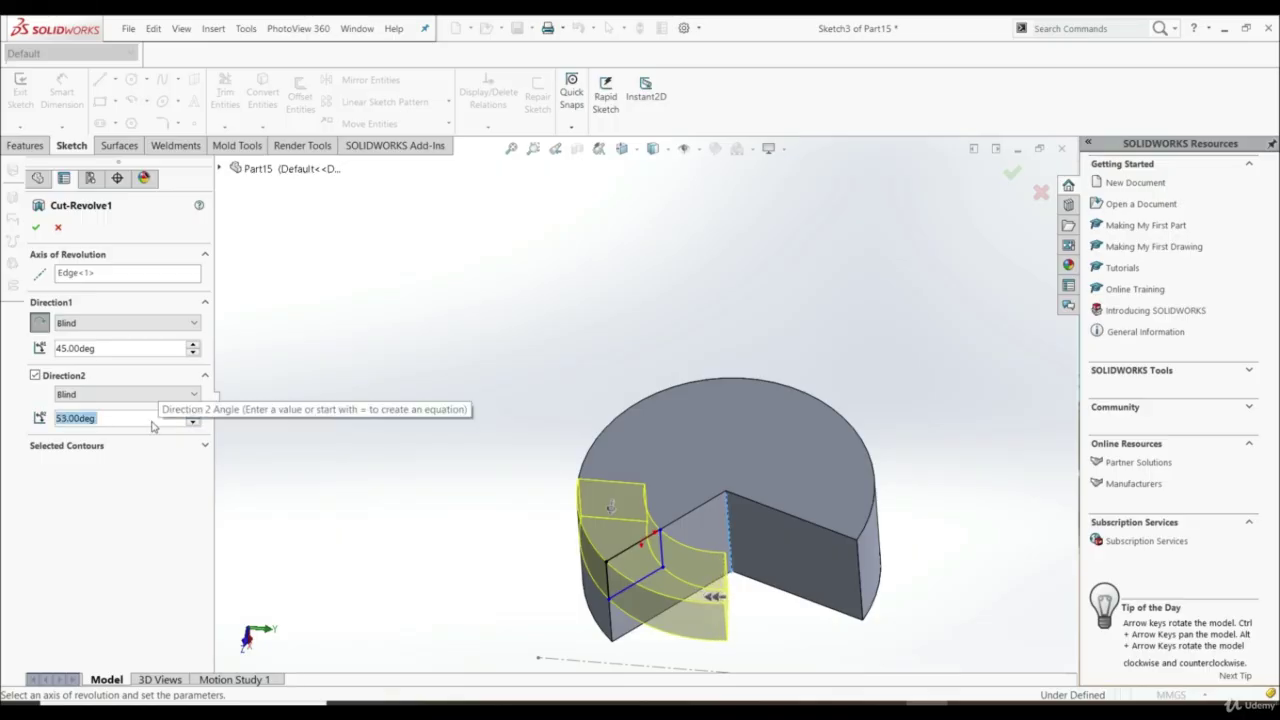
pyautogui.write('180')
pyautogui.press('Return')
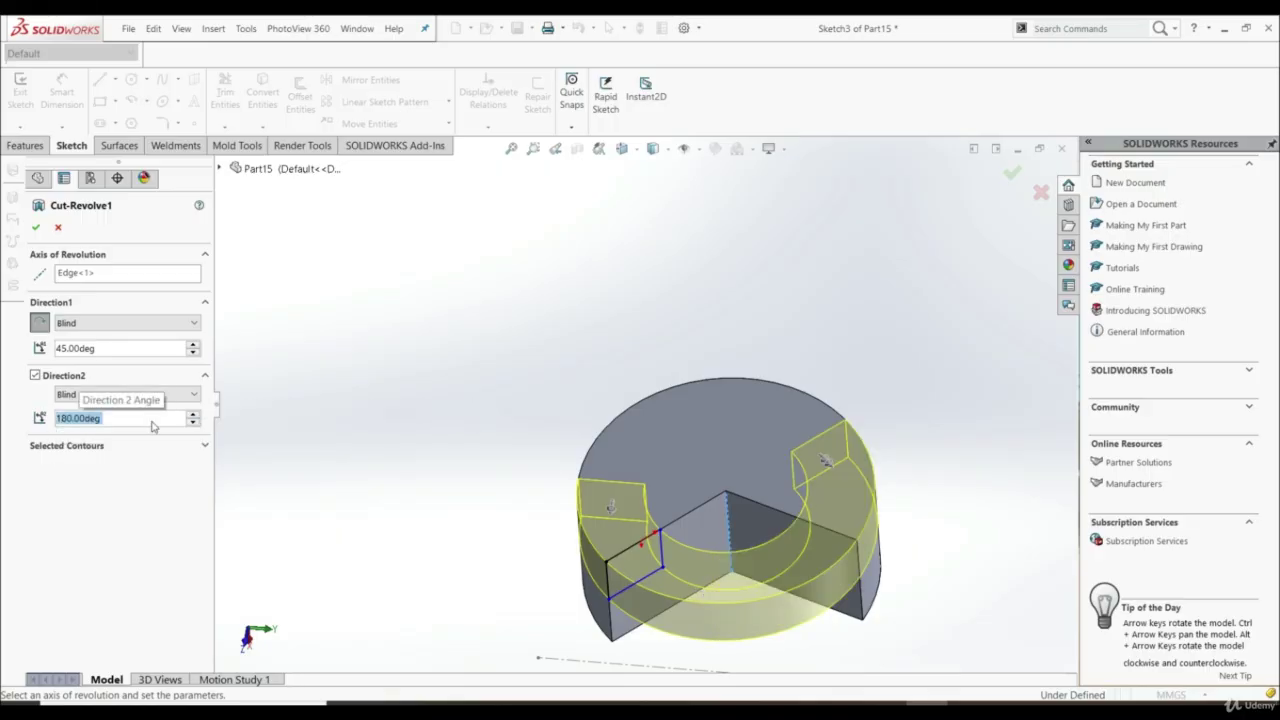
pyautogui.click(37, 229)
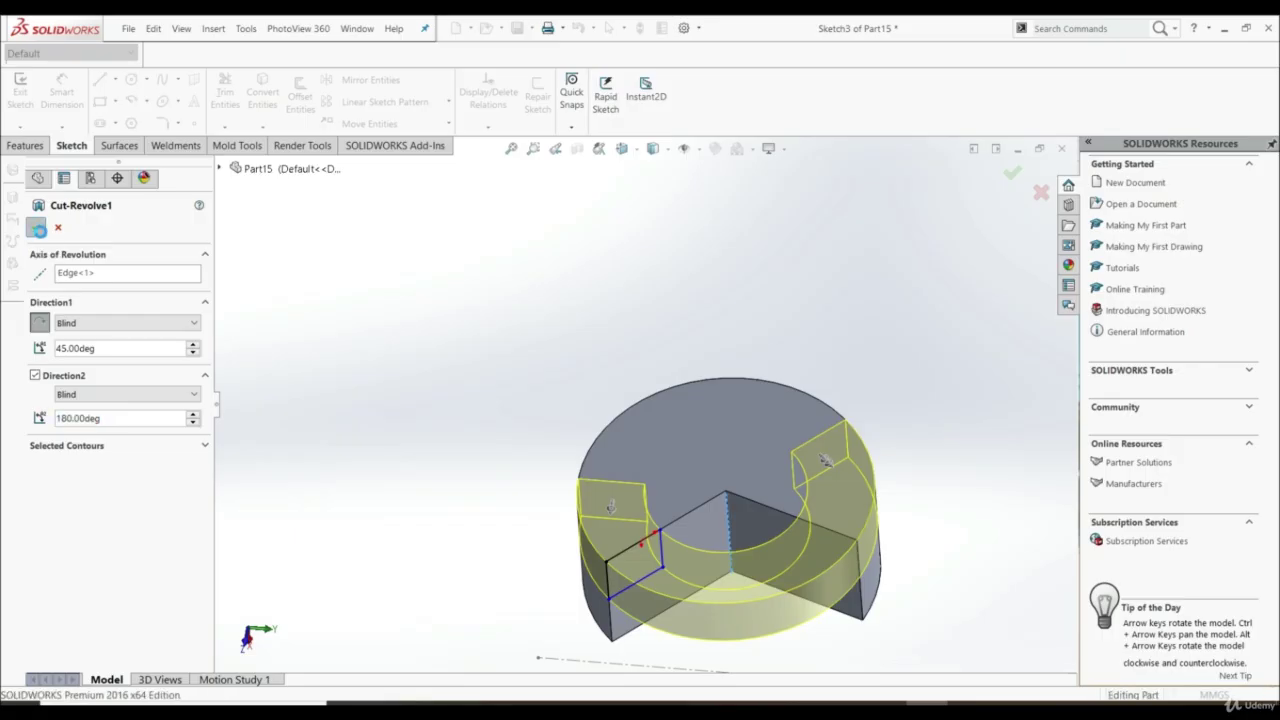
pyautogui.moveTo(470, 420); pyautogui.dragTo(749, 503, button='middle')
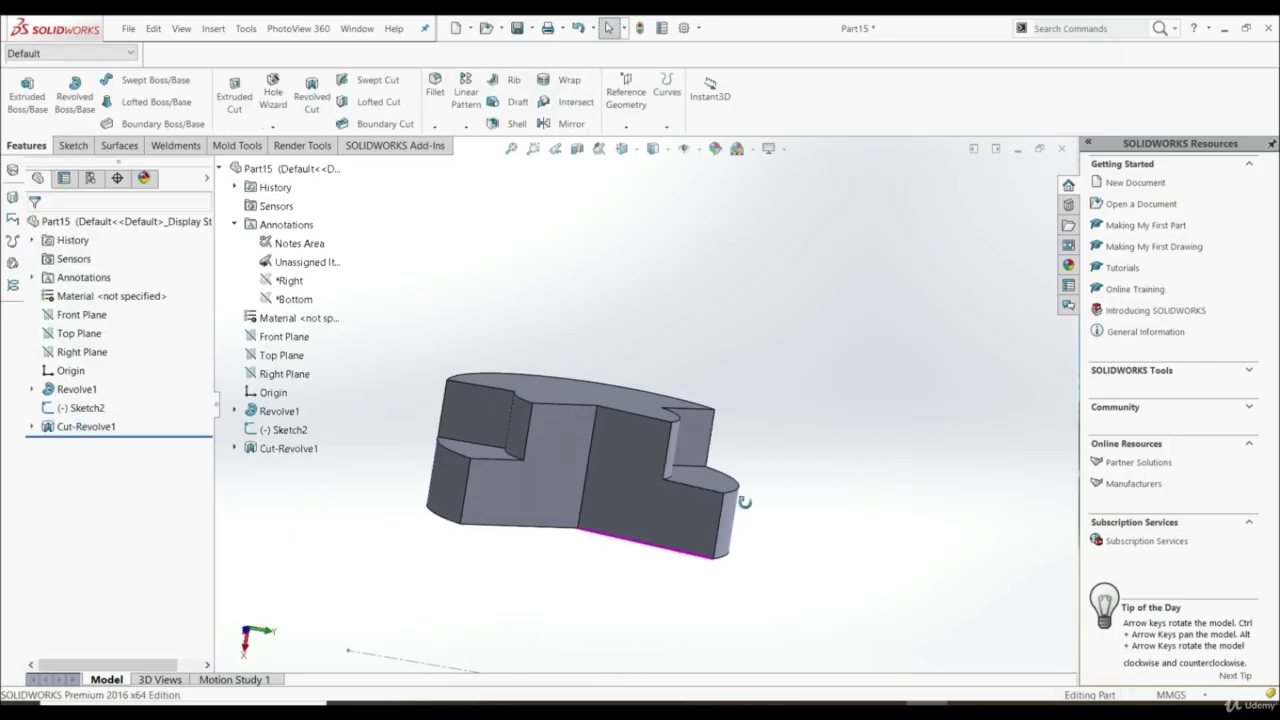
# - Sketch a corner rectangle on the stepped wedge face, from the notch's inner corner outward past the face's outer edge
pyautogui.click(662, 524)
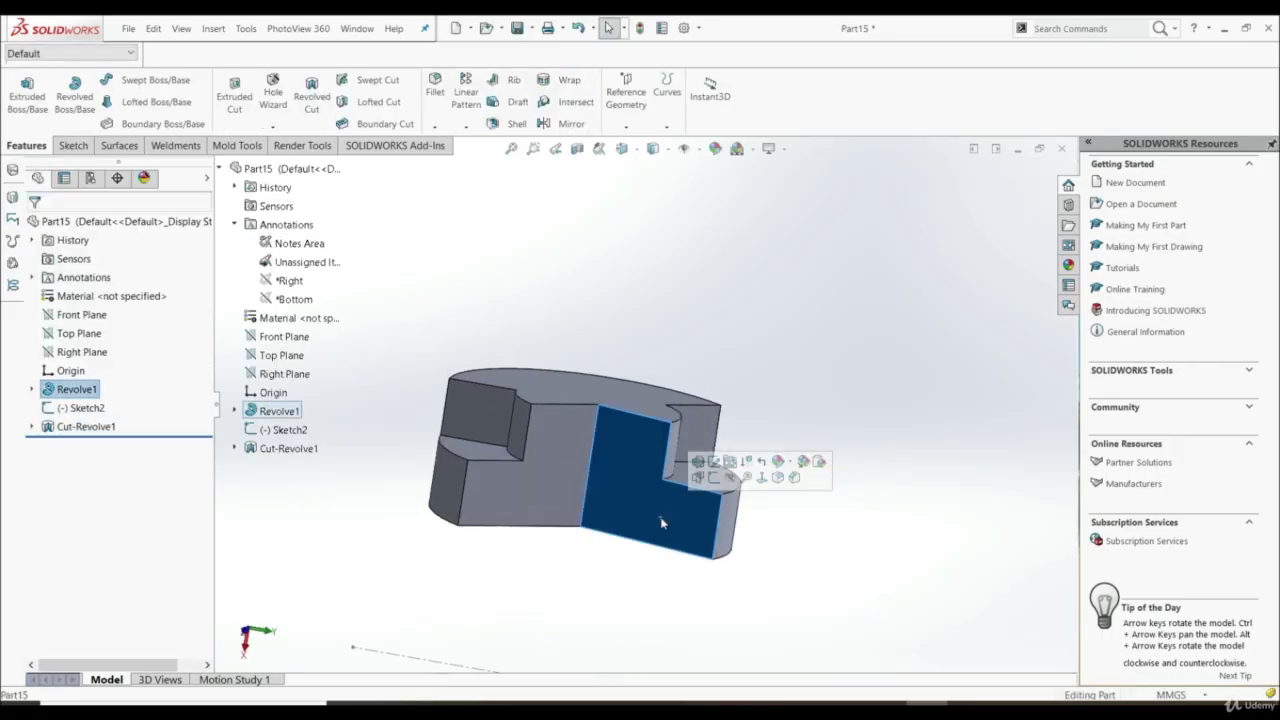
pyautogui.click(714, 479)
pyautogui.click(621, 149)
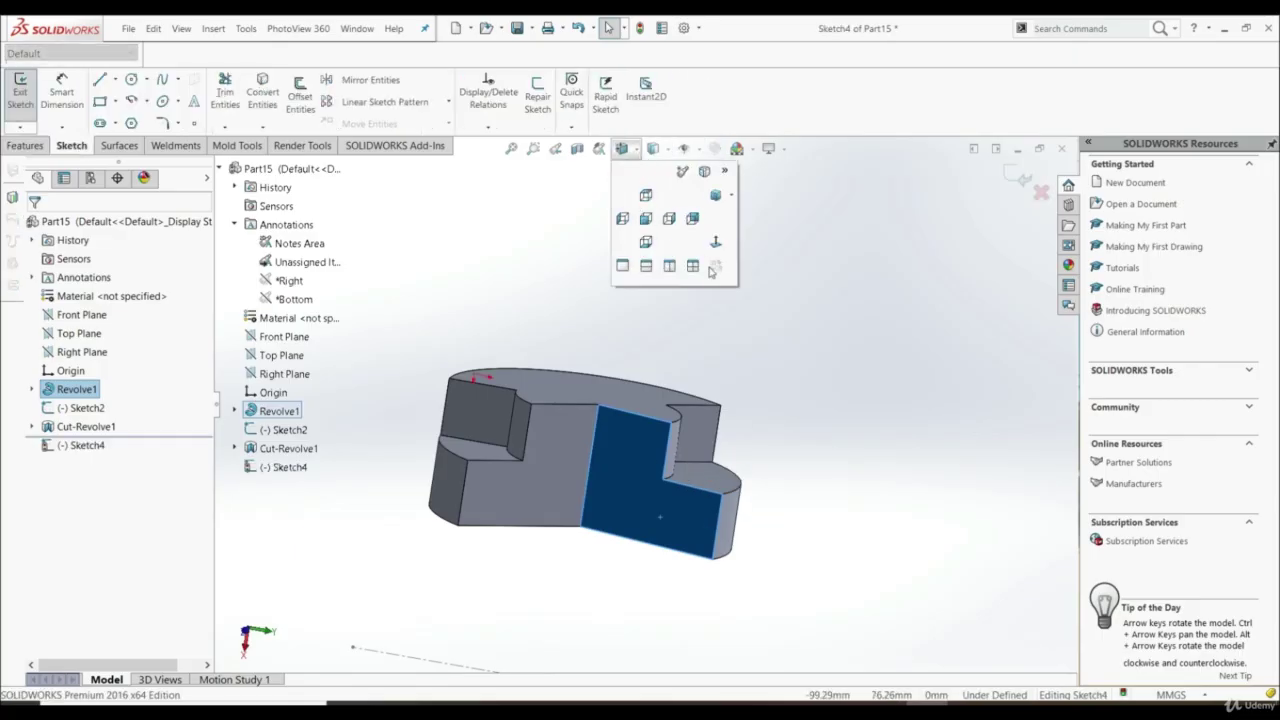
pyautogui.click(715, 243)
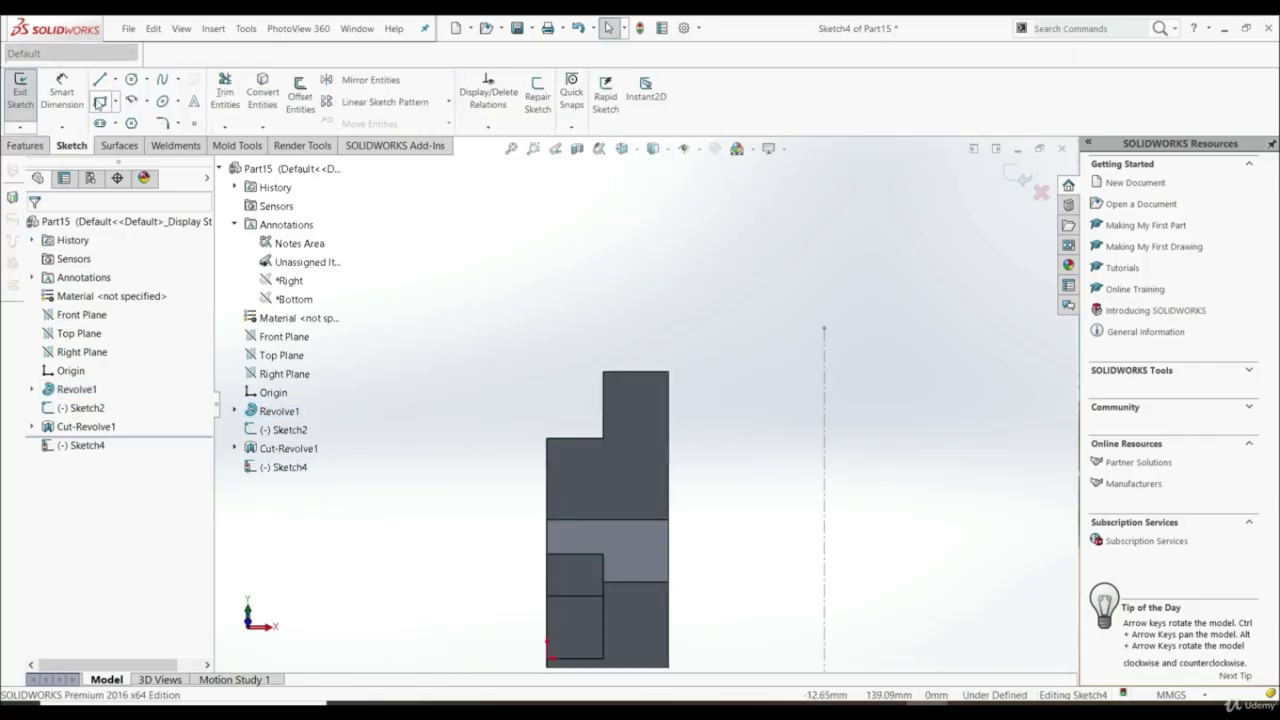
pyautogui.click(100, 102)
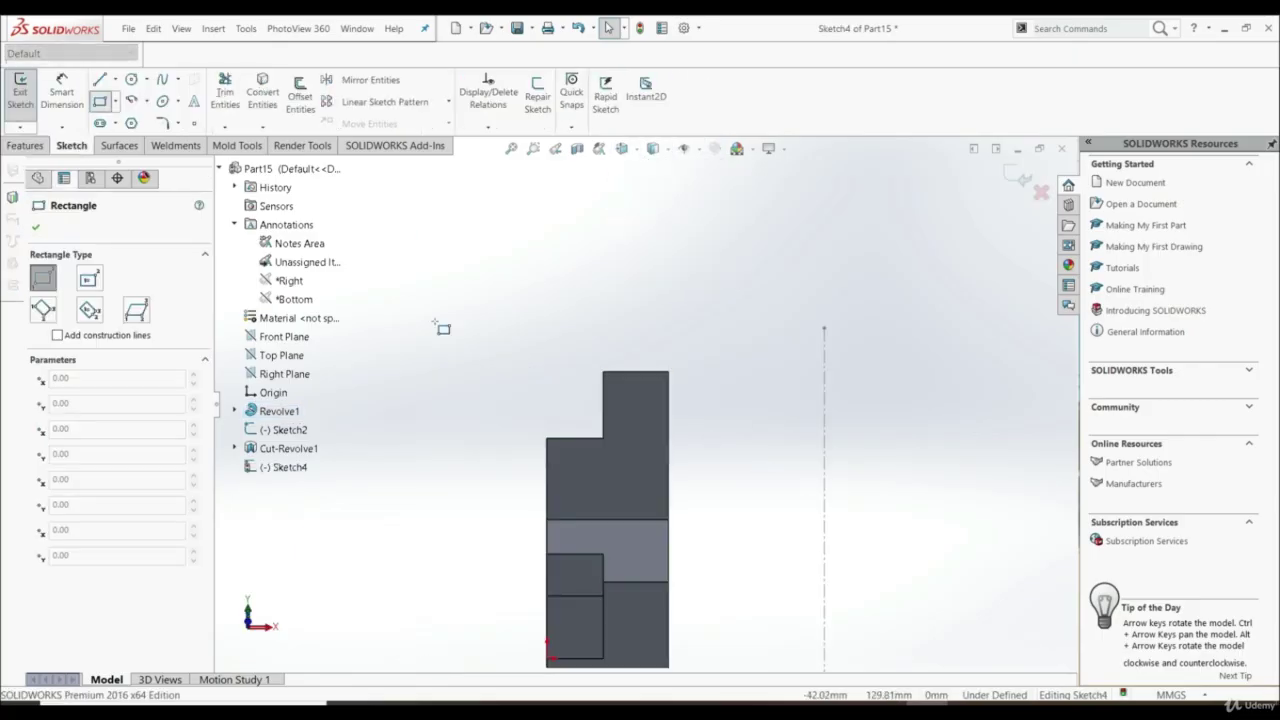
pyautogui.click(602, 438)
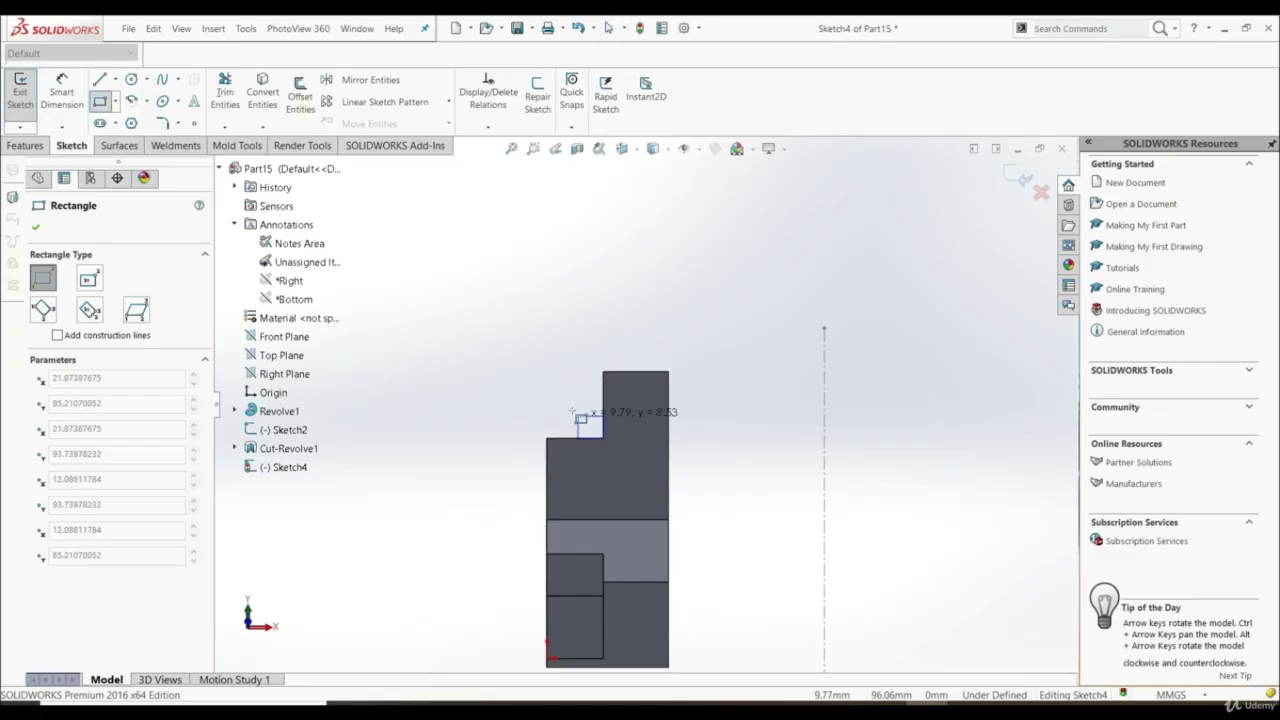
pyautogui.click(486, 338)
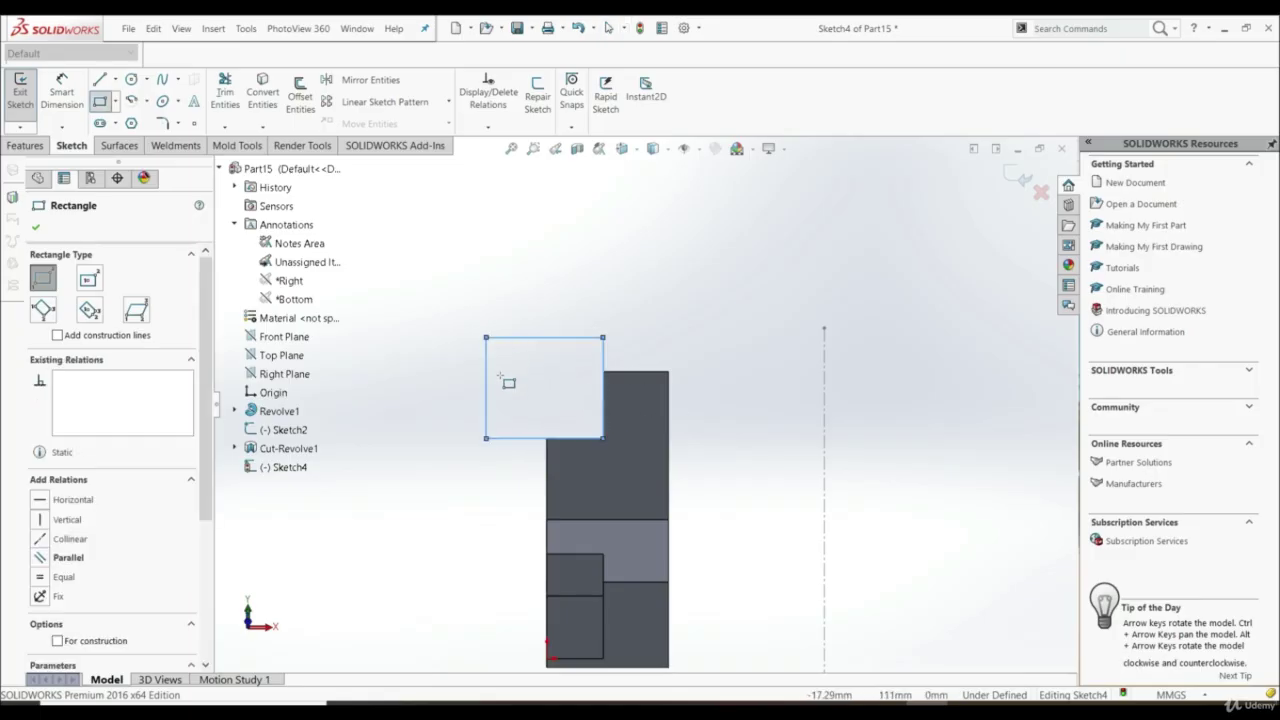
pyautogui.press('Escape')
# - Start a Revolved Boss/Base of the rectangle, using the body's central straight edge as the axis of revolution
pyautogui.click(28, 146)
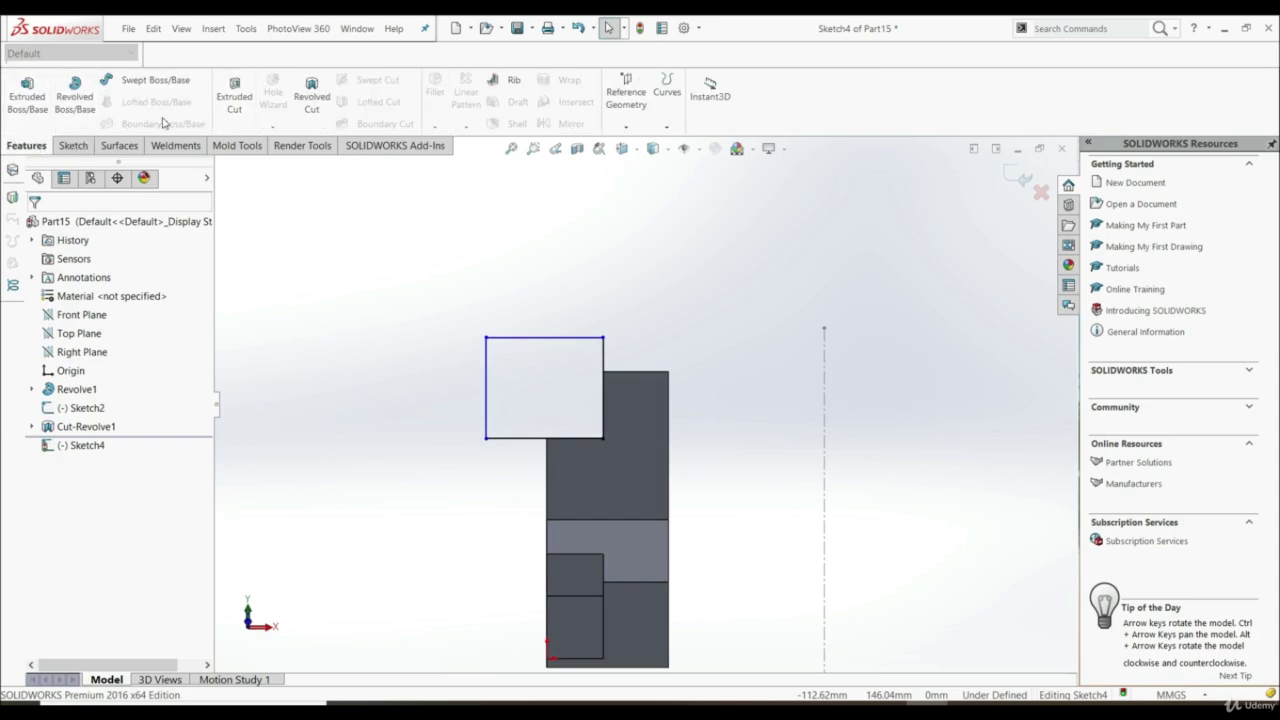
pyautogui.click(76, 102)
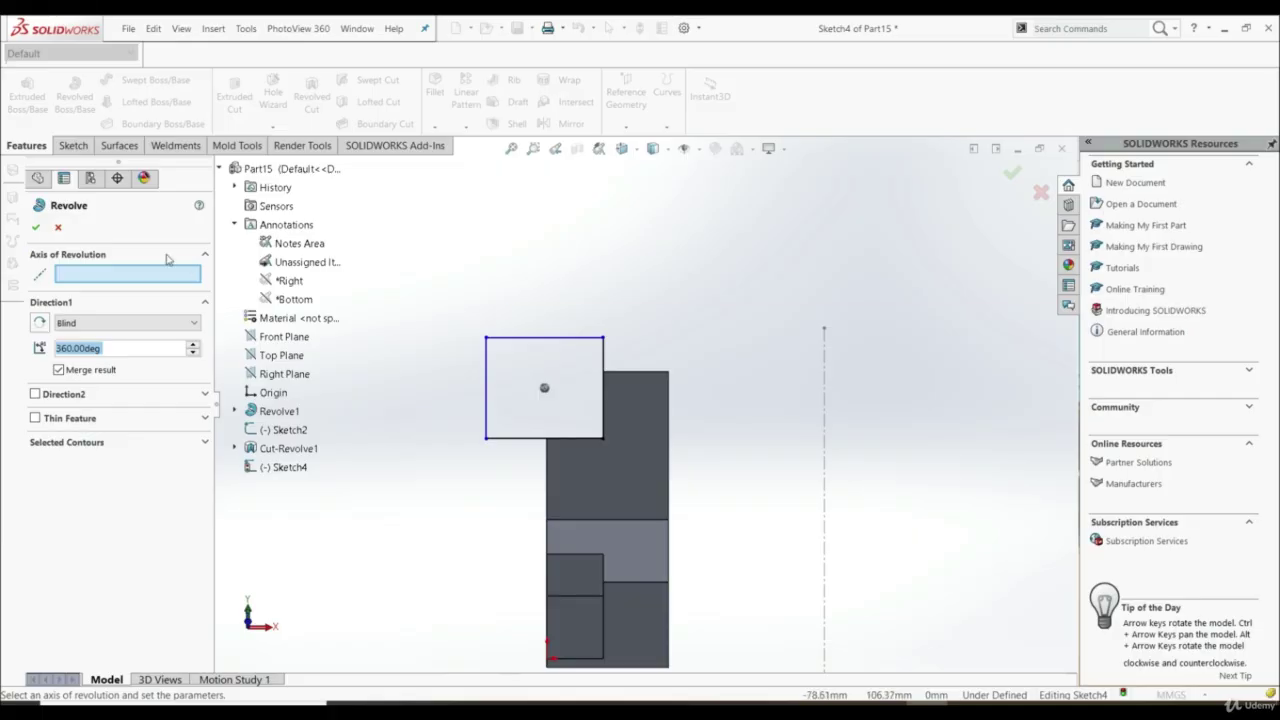
pyautogui.moveTo(903, 463)
pyautogui.mouseDown(button='middle')
pyautogui.moveTo(657, 421)
pyautogui.moveTo(630, 450)
pyautogui.mouseUp(button='middle')
pyautogui.click(657, 421)
pyautogui.moveTo(590, 292); pyautogui.dragTo(615, 450, button='middle')
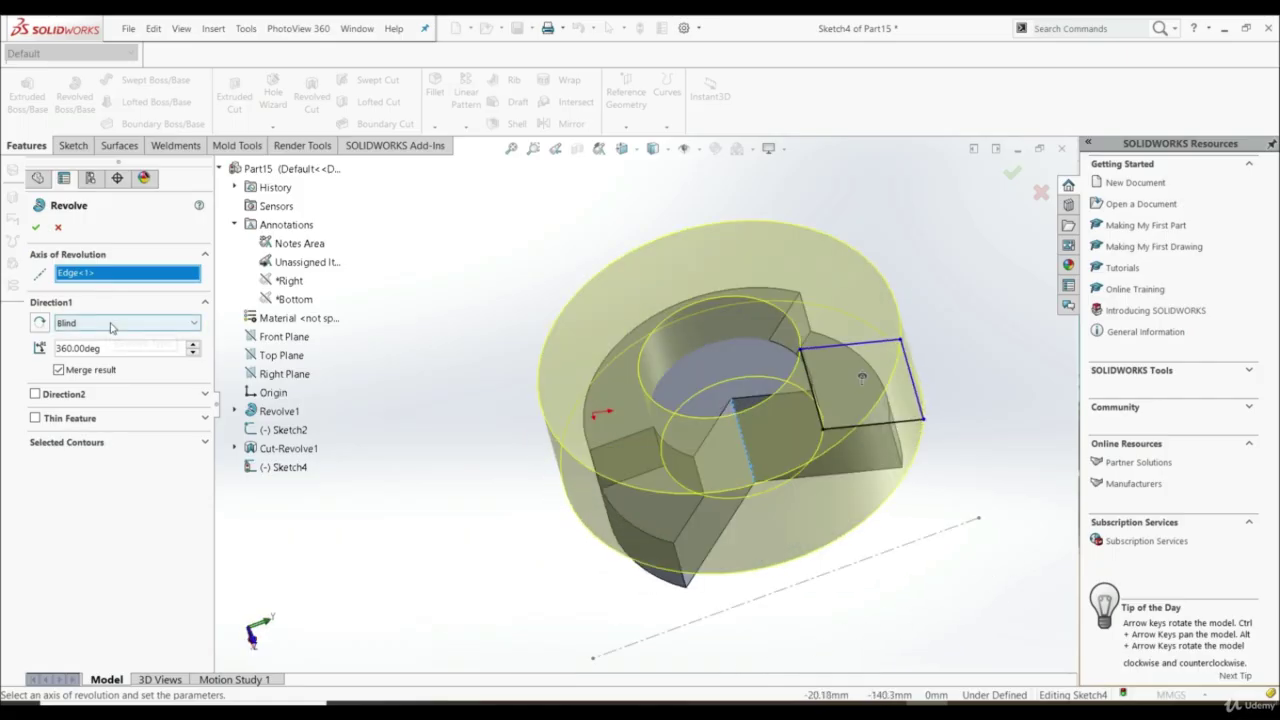
# - Try the Up To Vertex end condition for direction 1, ending the revolve at the origin point
pyautogui.click(112, 324)
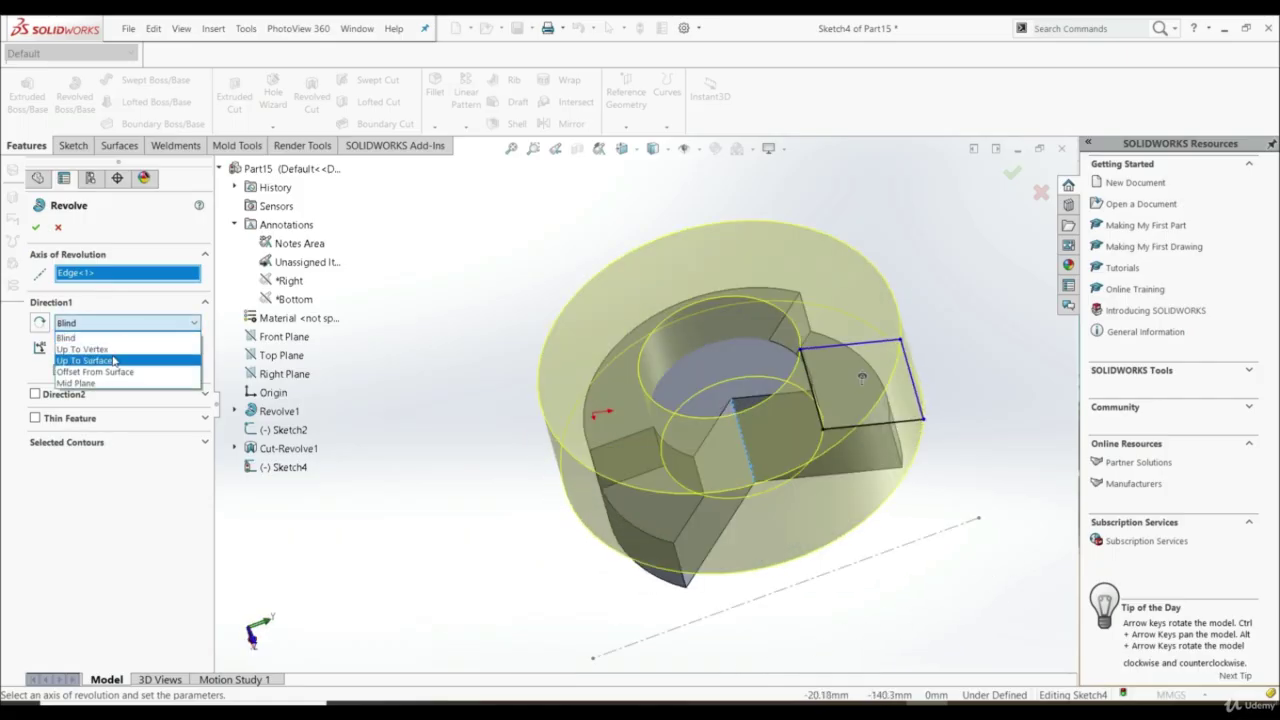
pyautogui.click(114, 350)
pyautogui.moveTo(601, 571); pyautogui.dragTo(624, 445, button='middle')
pyautogui.click(629, 427)
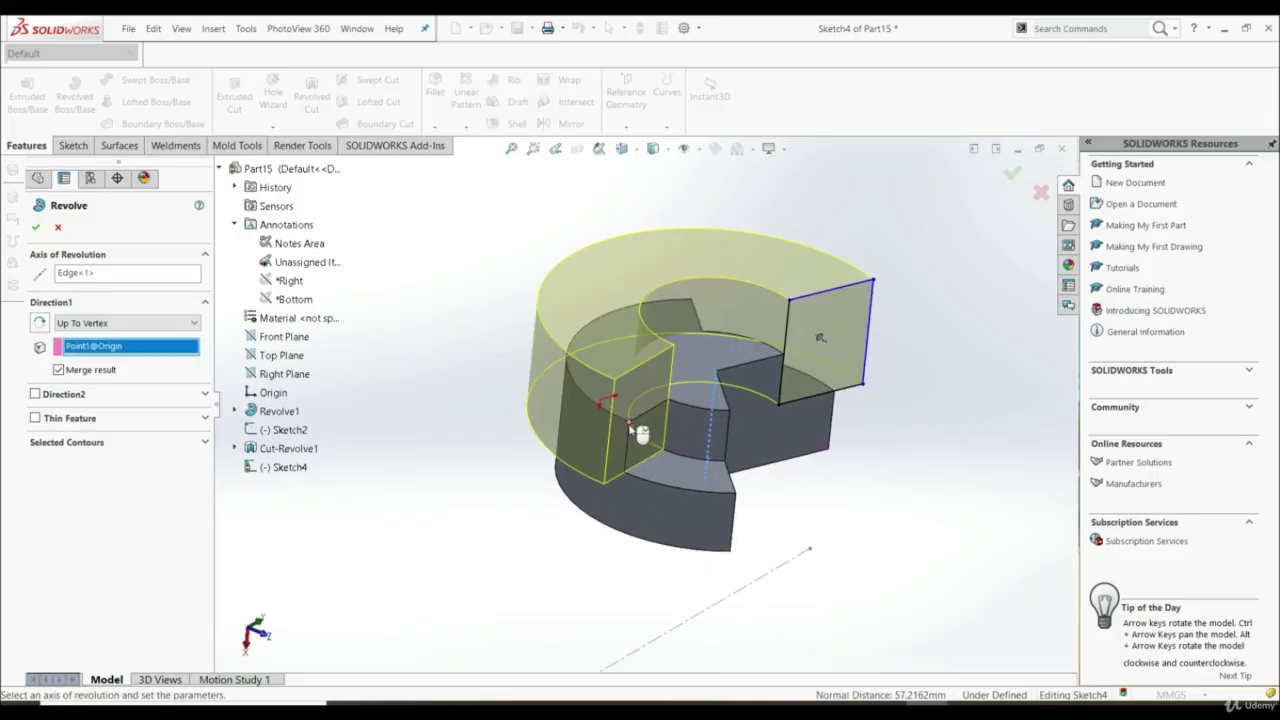
pyautogui.moveTo(707, 480); pyautogui.dragTo(716, 516, button='middle')
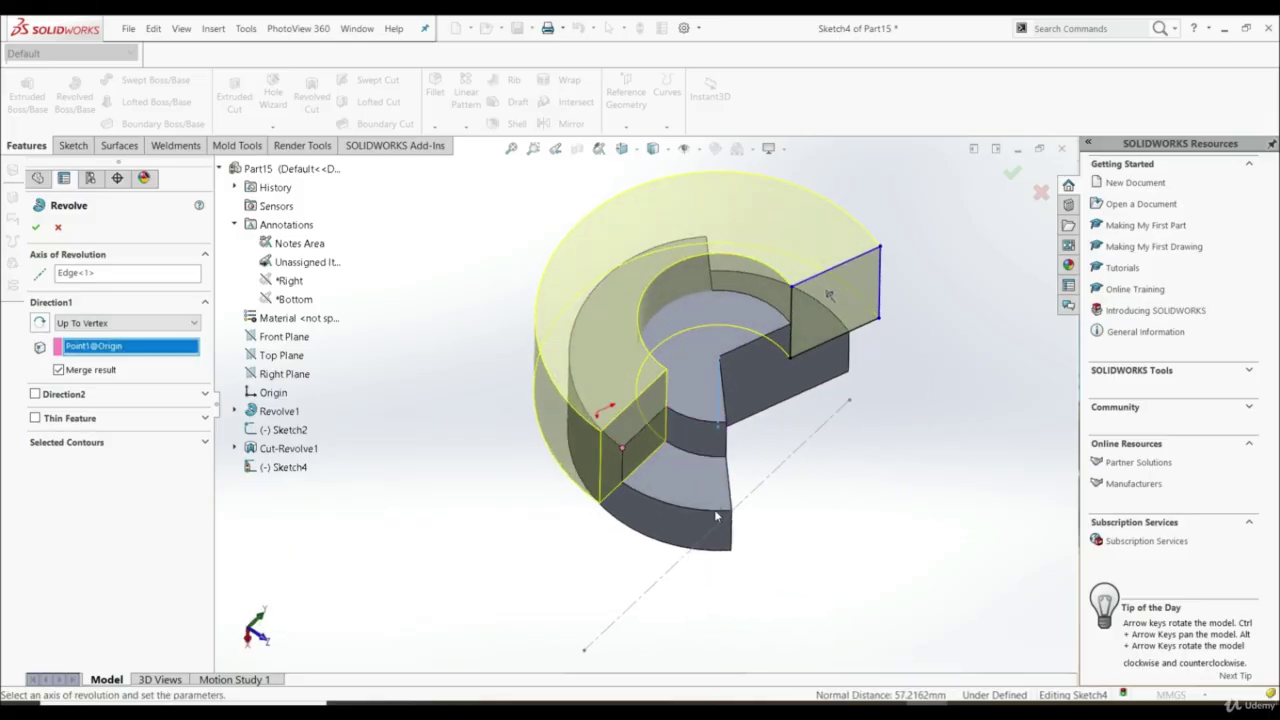
# - Try the Up To Surface end condition for direction 1, ending the revolve at the revolved cut's small radial wall
pyautogui.click(110, 323)
pyautogui.click(110, 362)
pyautogui.moveTo(828, 296); pyautogui.dragTo(775, 390, button='middle')
pyautogui.click(798, 299)
# - Try the Offset From Surface end condition at 10 mm from the selected cut wall, with the offset reversed
pyautogui.click(150, 323)
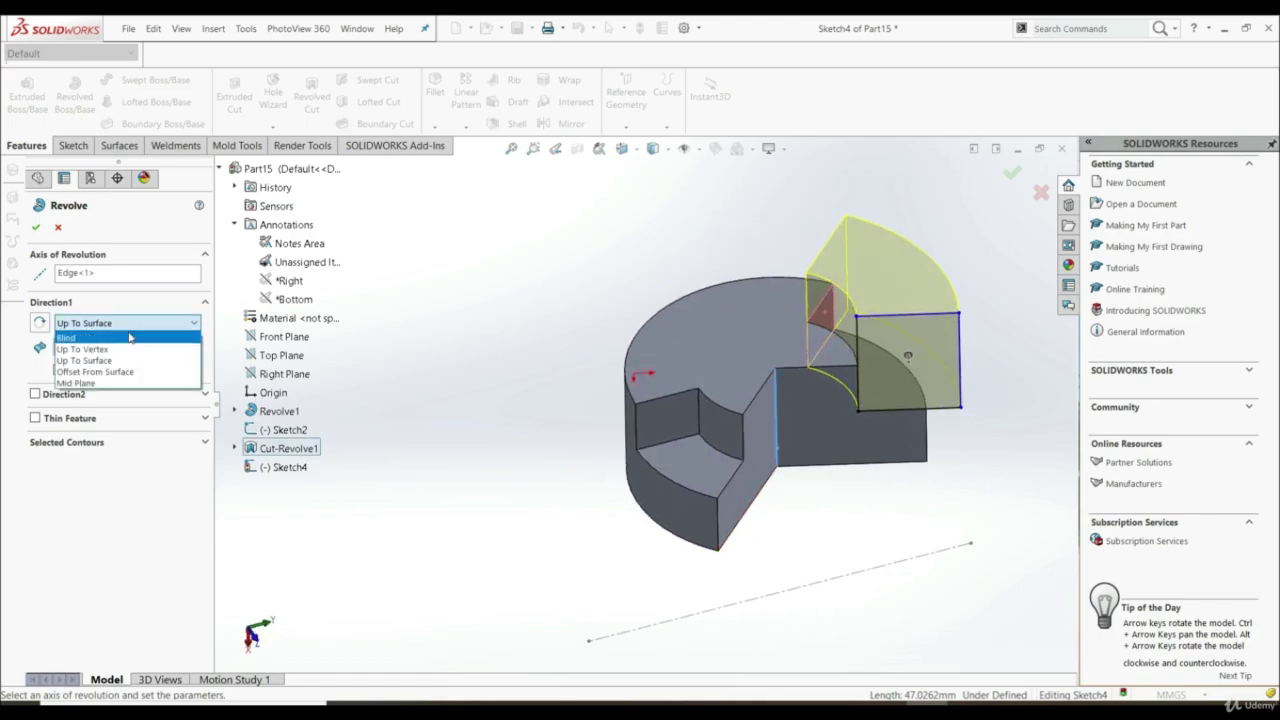
pyautogui.click(128, 372)
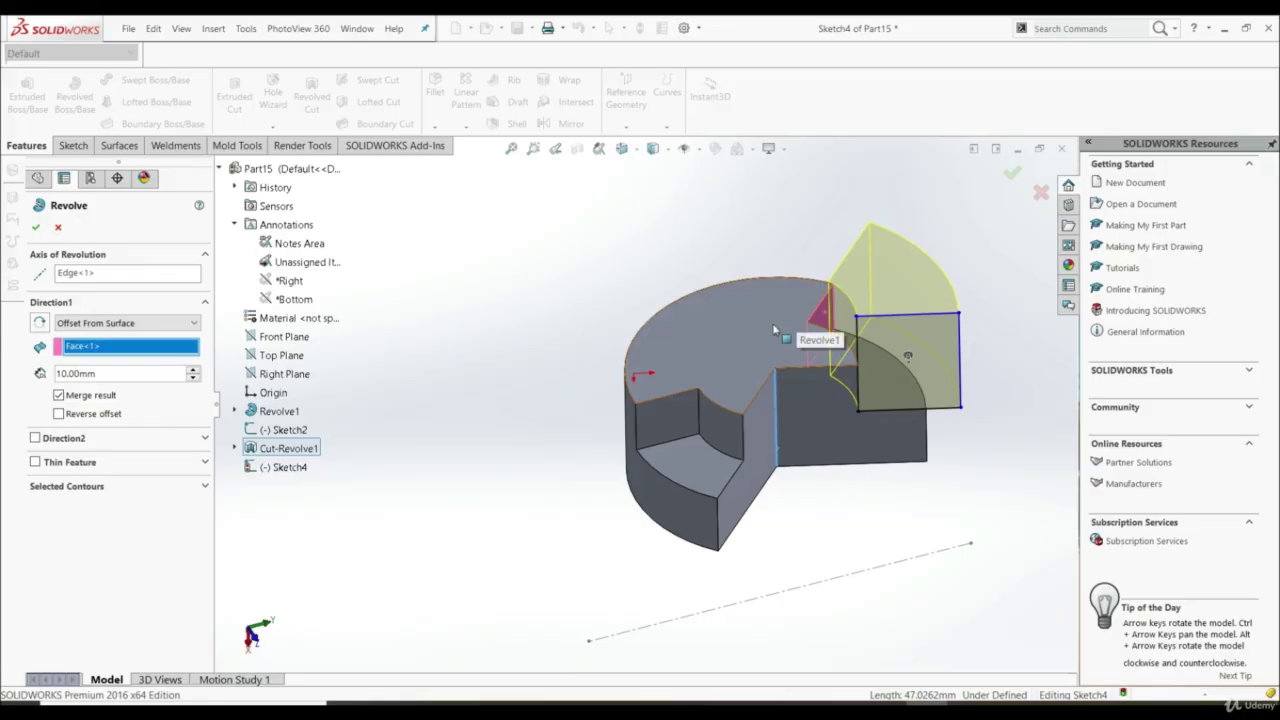
pyautogui.moveTo(773, 330); pyautogui.dragTo(806, 288, button='middle')
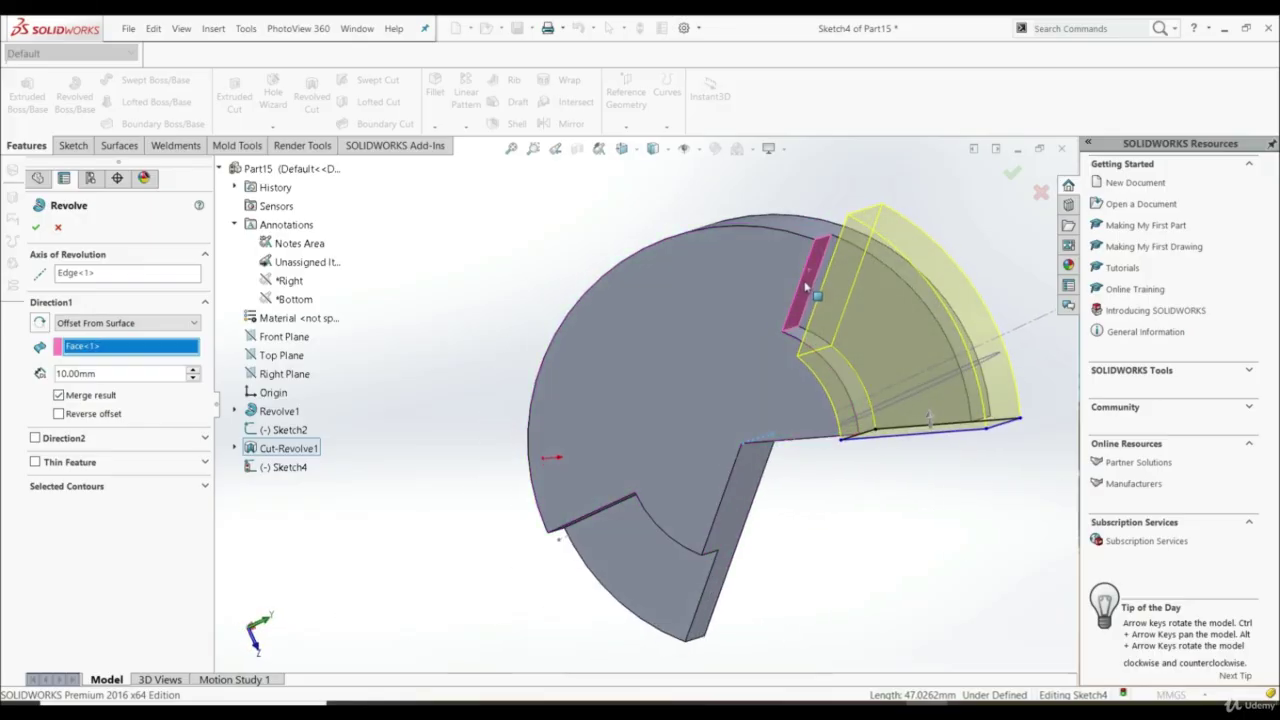
pyautogui.click(59, 414)
pyautogui.moveTo(614, 386); pyautogui.dragTo(621, 347, button='middle')
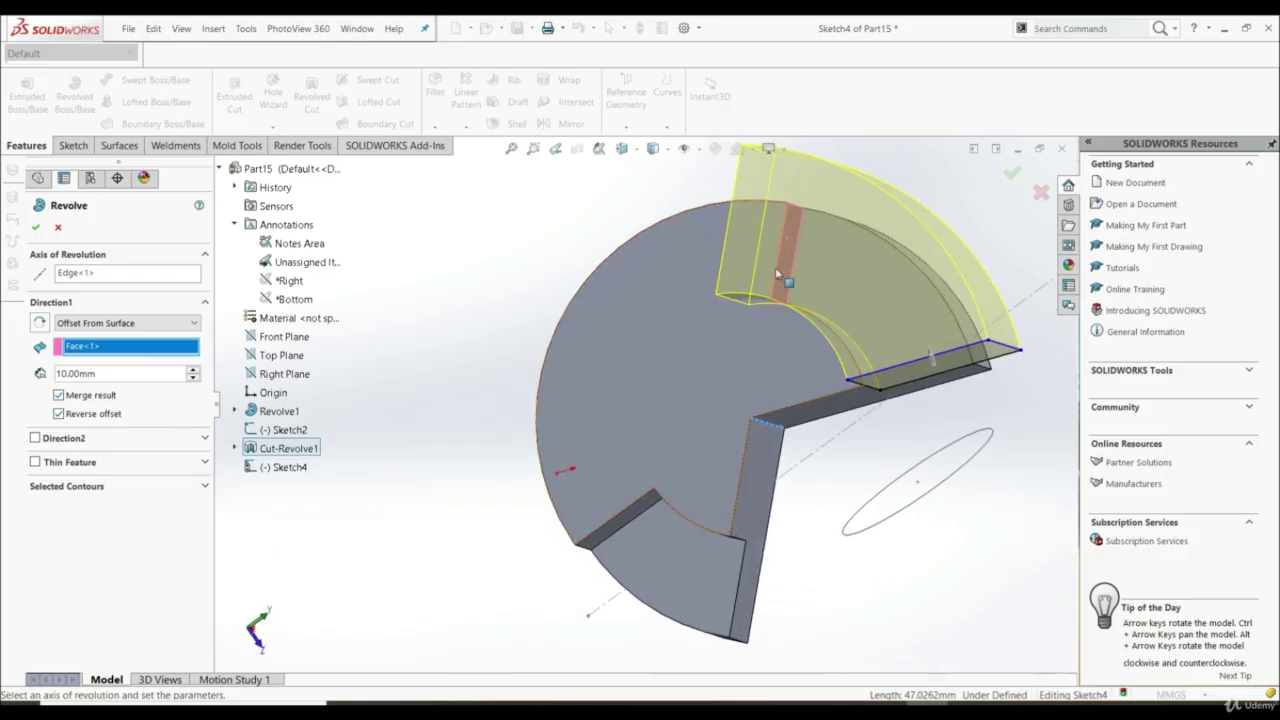
pyautogui.moveTo(778, 272); pyautogui.dragTo(752, 245, button='middle')
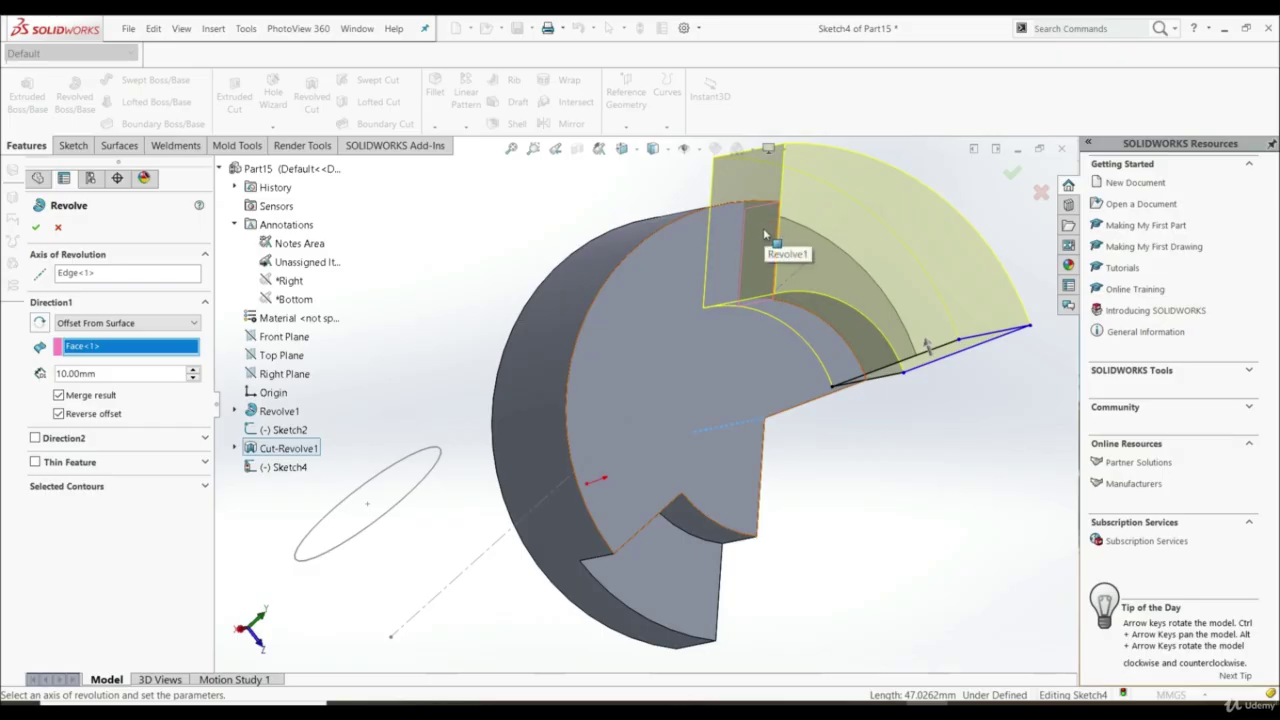
# - Set the revolve to Mid Plane at 180° with merging of the result turned off, and accept the feature
pyautogui.click(143, 331)
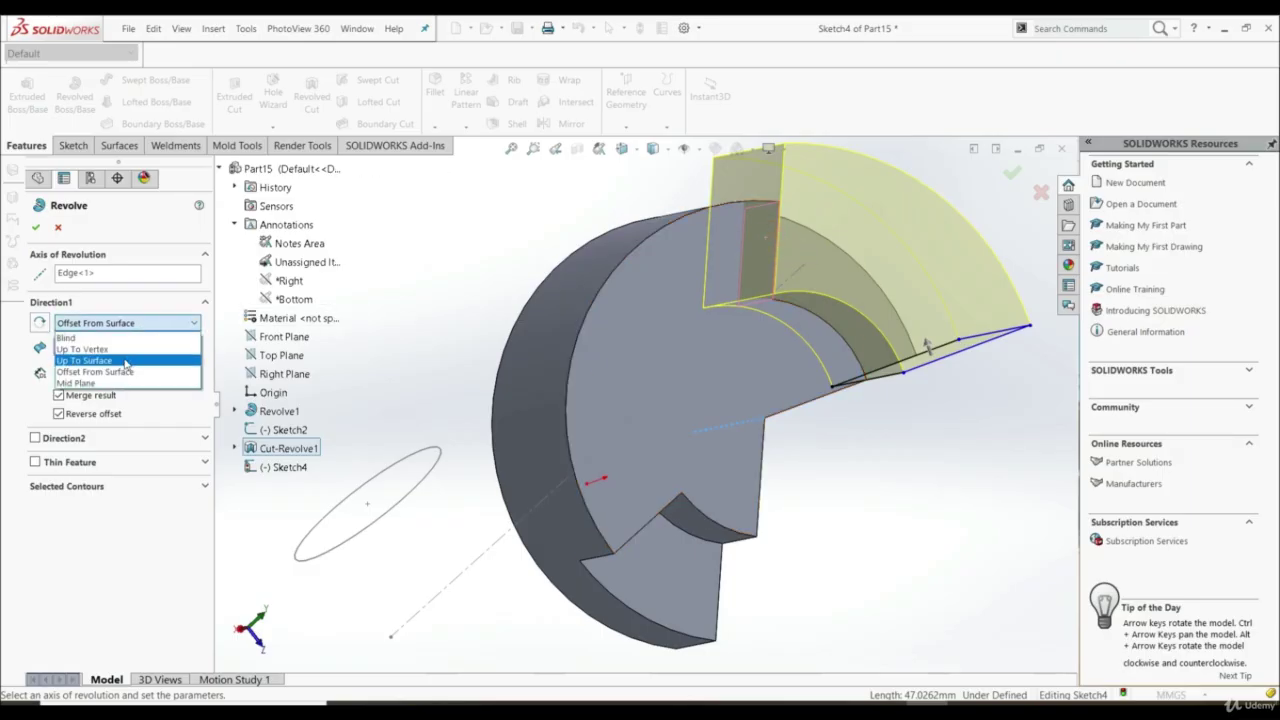
pyautogui.click(100, 386)
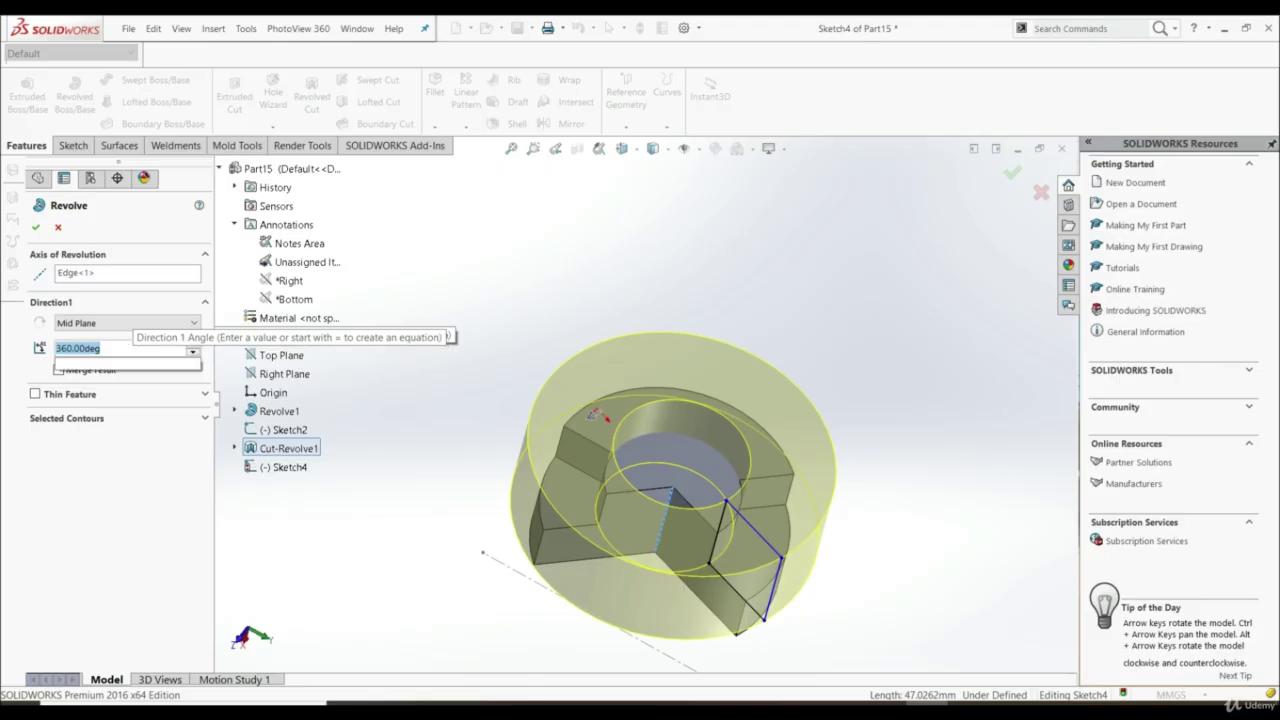
pyautogui.write('180')
pyautogui.press('Return')
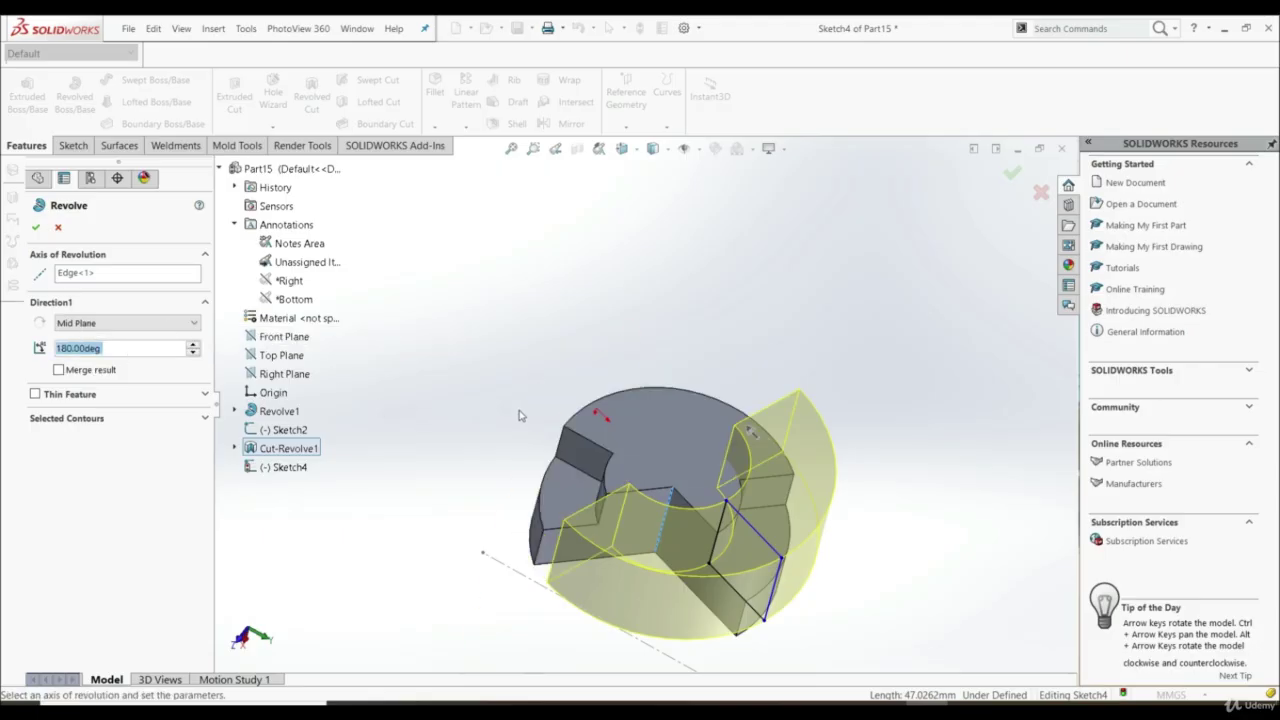
pyautogui.moveTo(521, 415); pyautogui.dragTo(459, 438, button='middle')
pyautogui.scroll(4, 684, 526)
pyautogui.scroll(-3, 684, 526)
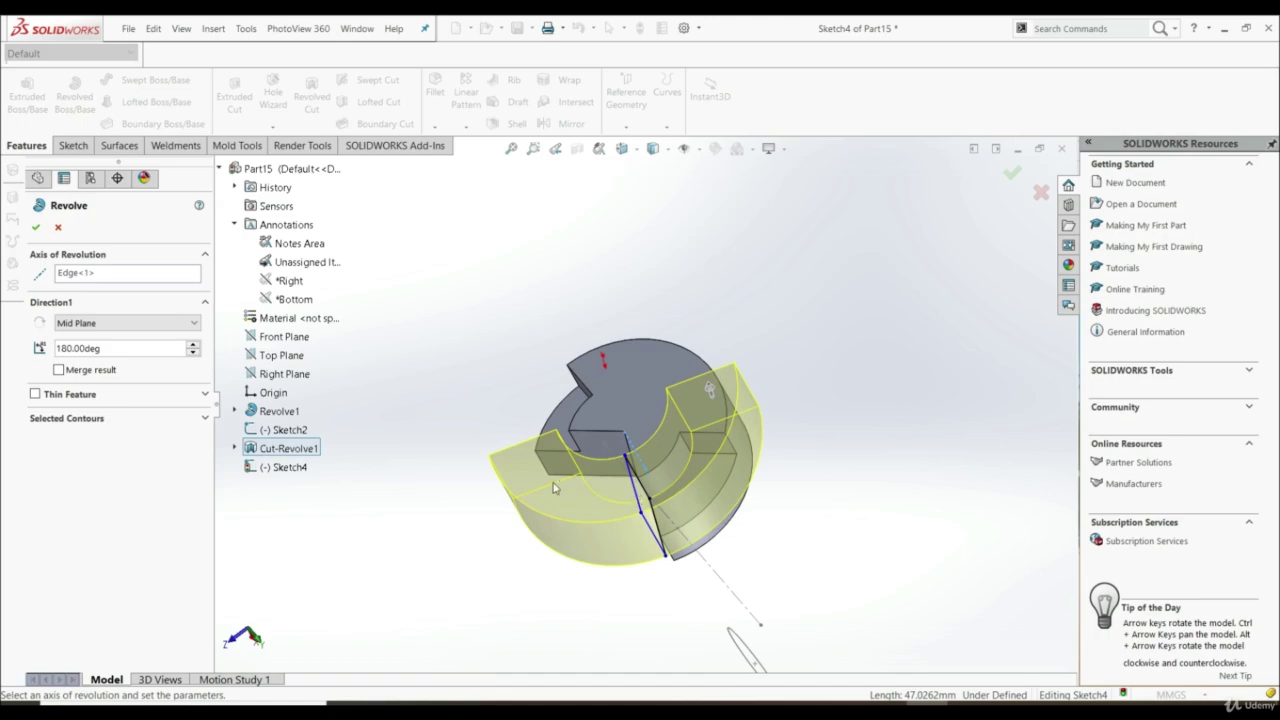
pyautogui.moveTo(558, 488); pyautogui.dragTo(630, 435, button='middle')
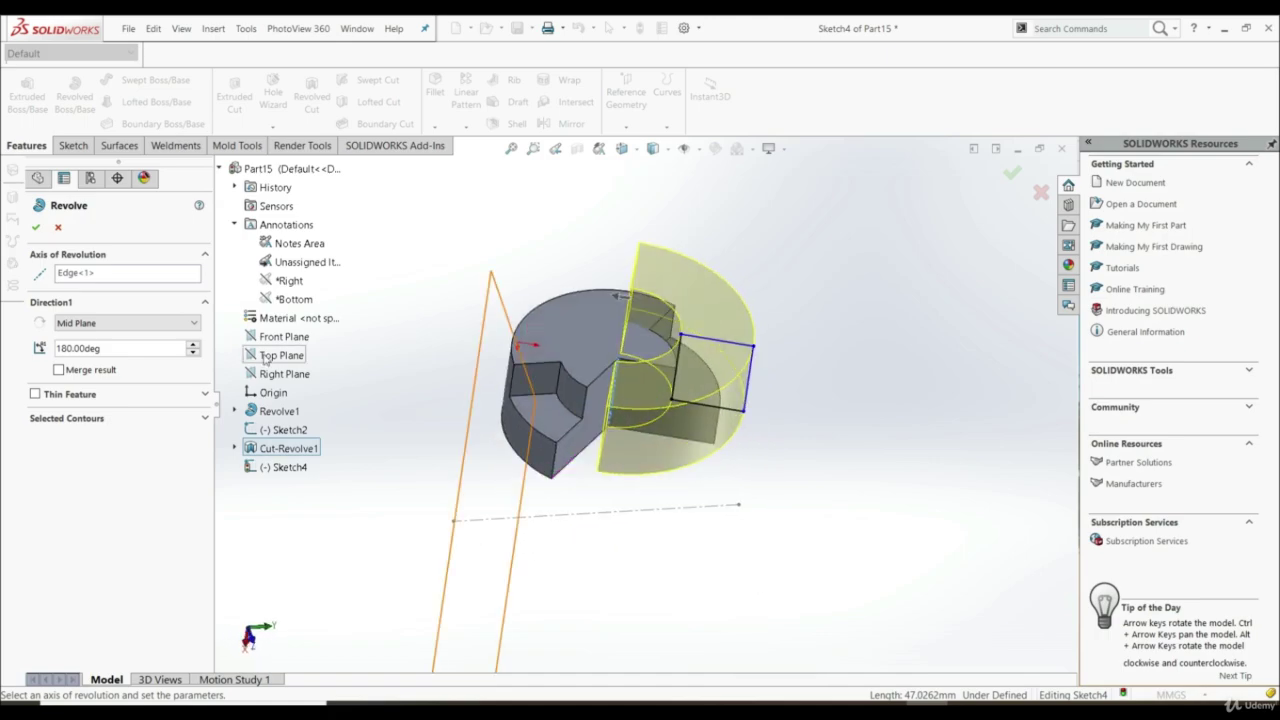
pyautogui.click(36, 228)
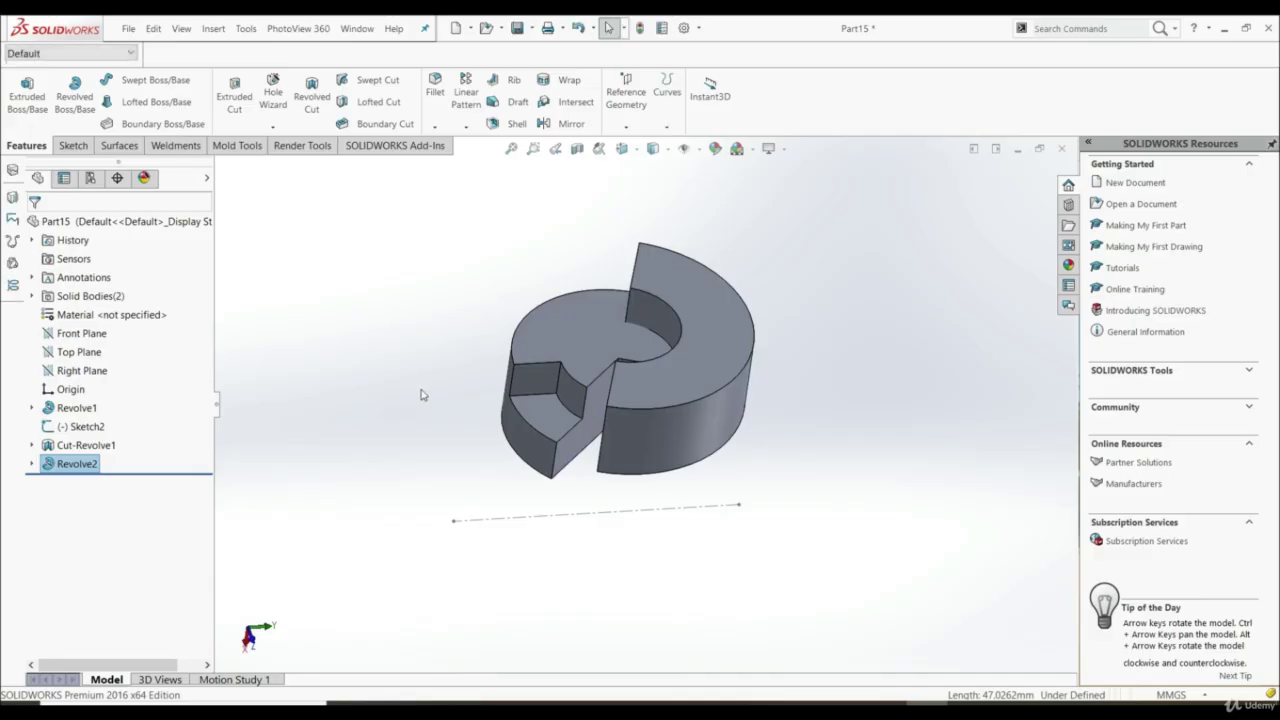
pyautogui.moveTo(423, 394); pyautogui.dragTo(749, 429, button='middle')
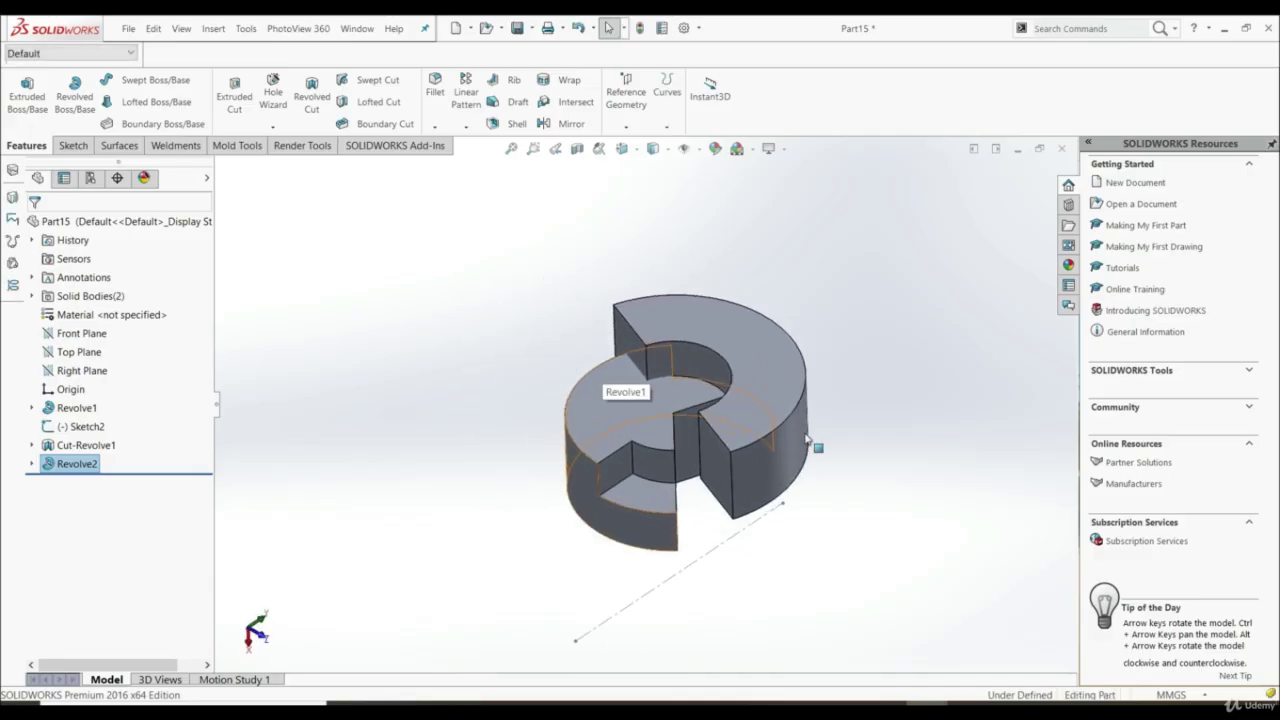